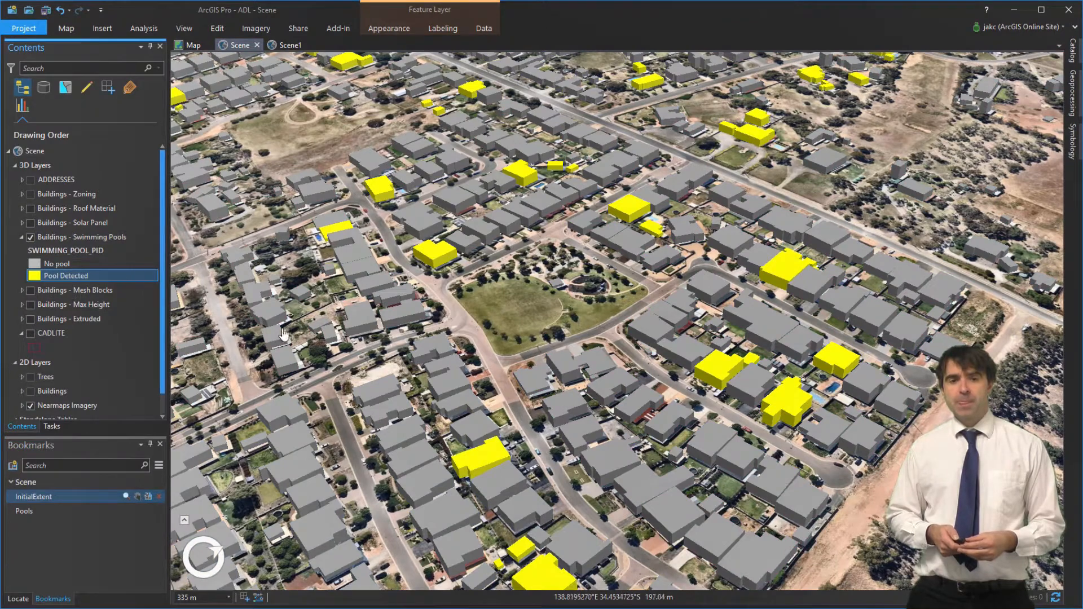
Orbit the scene and fly through the Pools, InitialExtent and Solar Panels bookmarks, ending at InitialExtent
{"action": "middle_click_drag", "start_coordinate": [834, 463], "coordinate": [740, 404]}
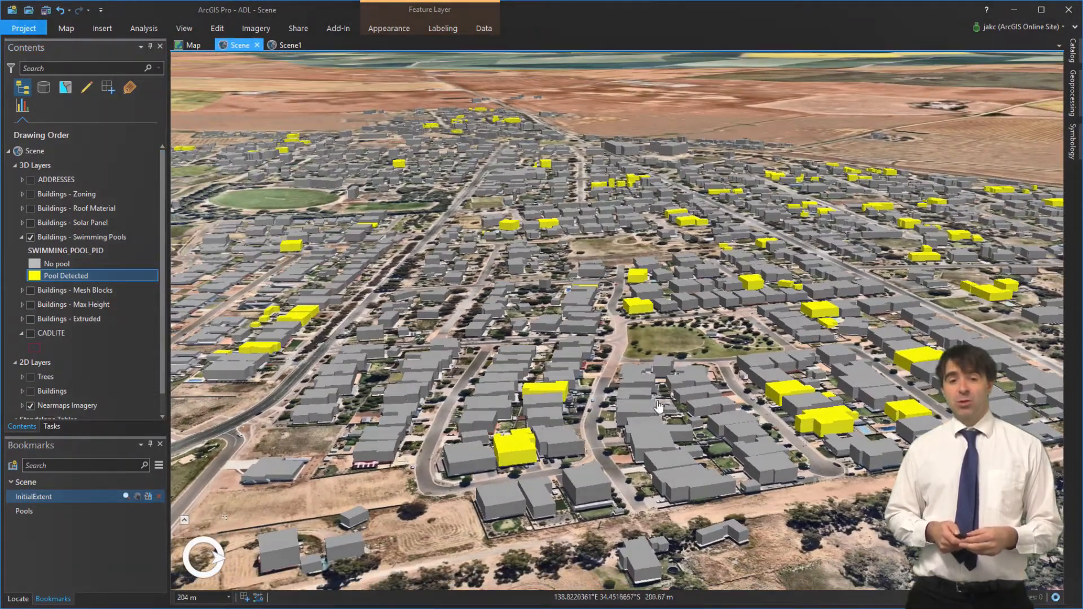
{"action": "left_click", "coordinate": [55, 513]}
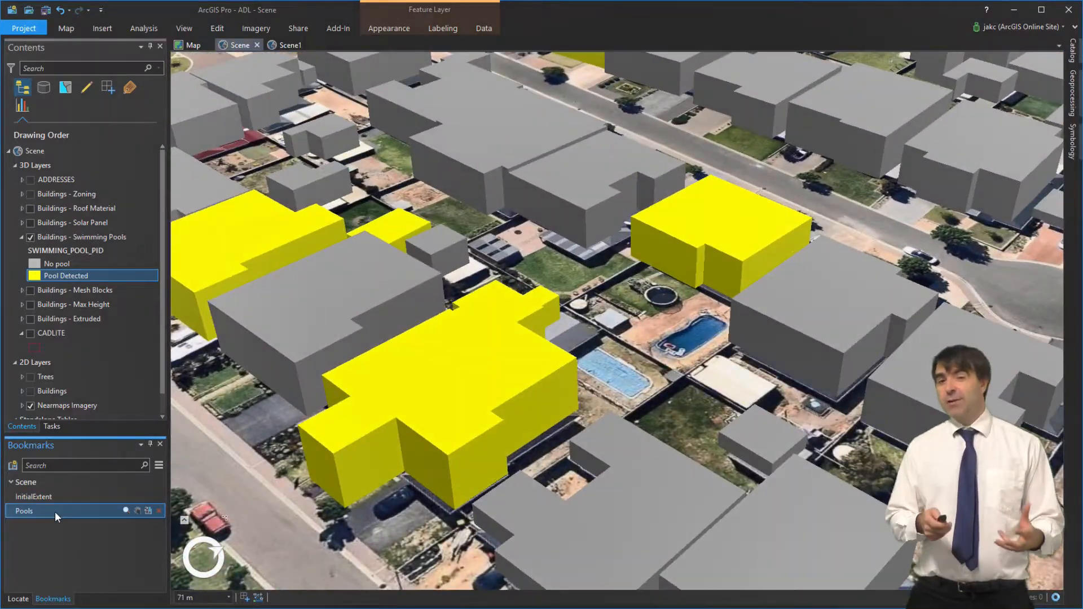
{"action": "left_click", "coordinate": [69, 496]}
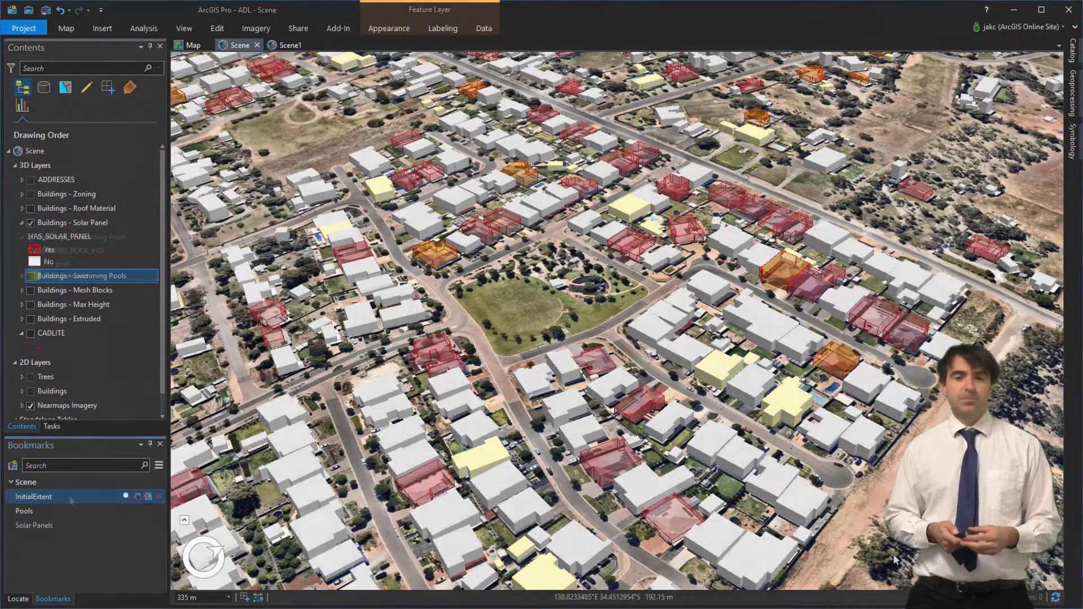
{"action": "left_click", "coordinate": [45, 526]}
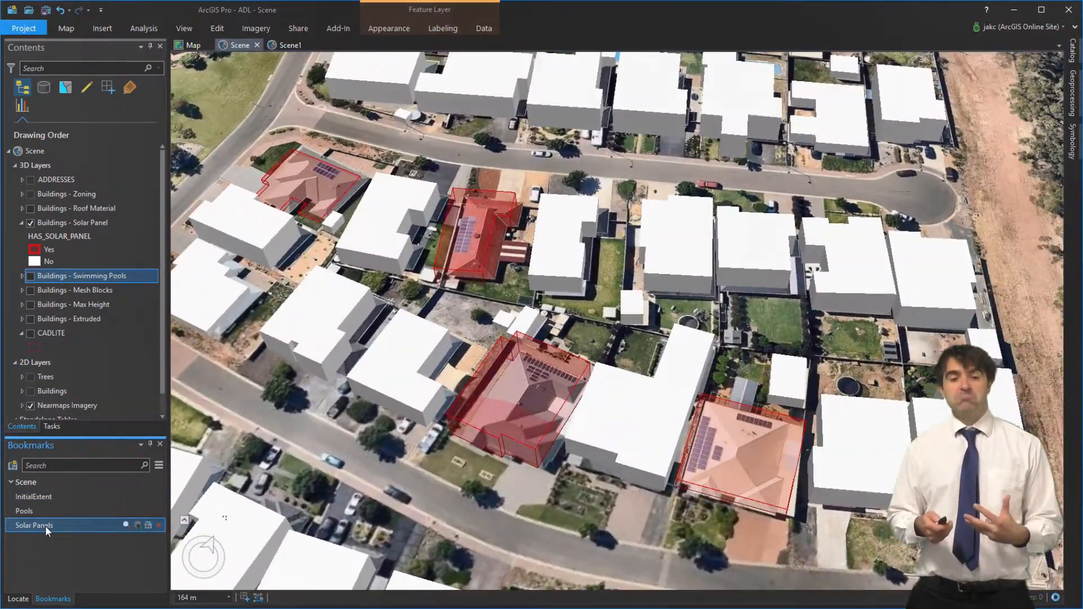
{"action": "left_click", "coordinate": [49, 496]}
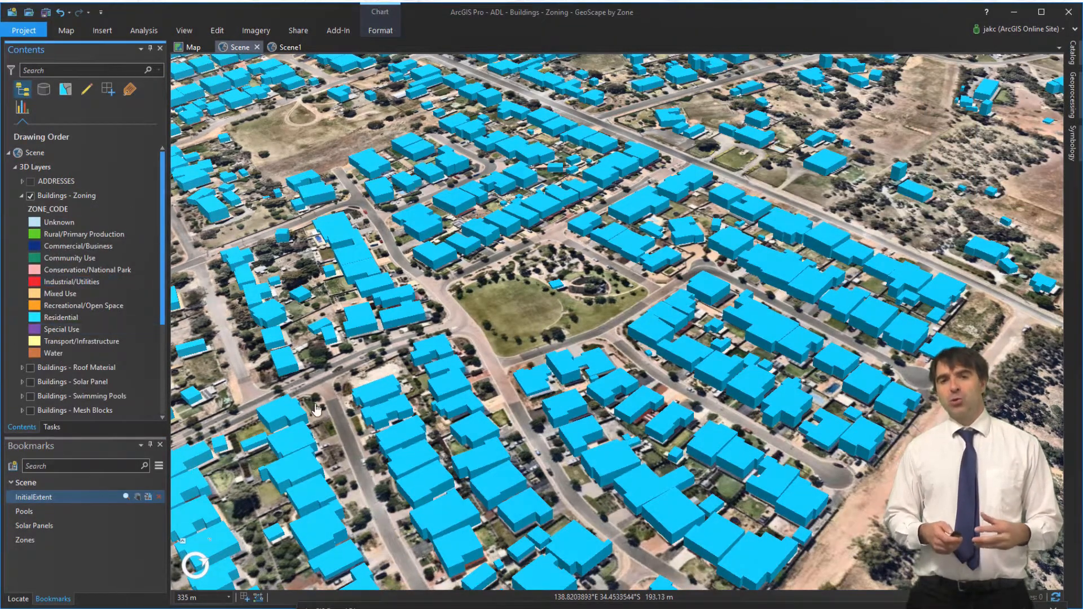
Tilt and zoom the scene toward the horizon and reposition the zoning chart window
{"action": "middle_click_drag", "start_coordinate": [672, 295], "coordinate": [550, 235]}
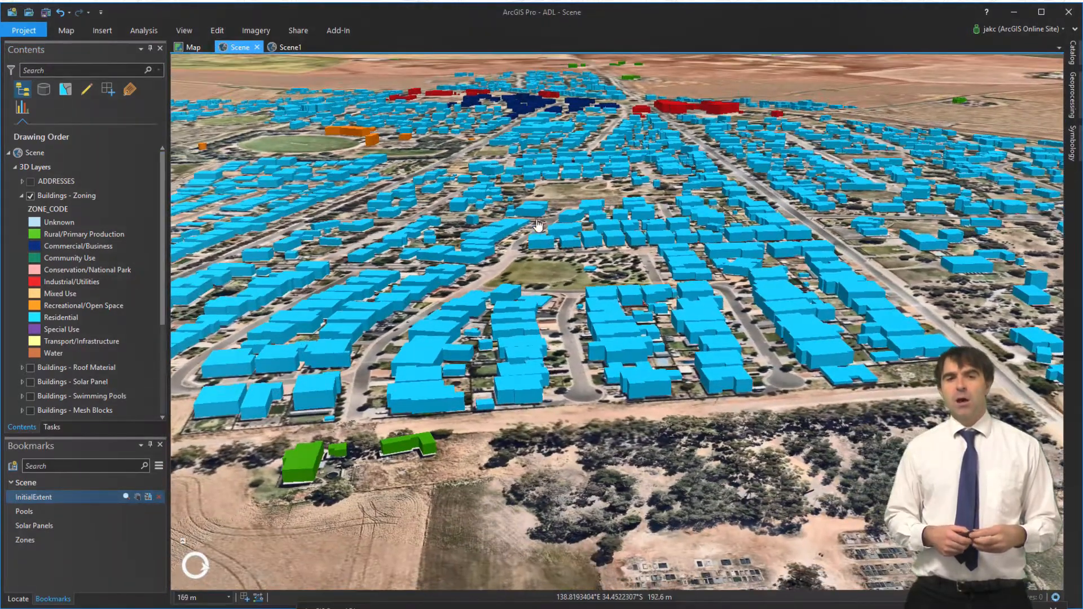
{"action": "scroll", "coordinate": [547, 233], "scroll_direction": "up", "scroll_amount": 3}
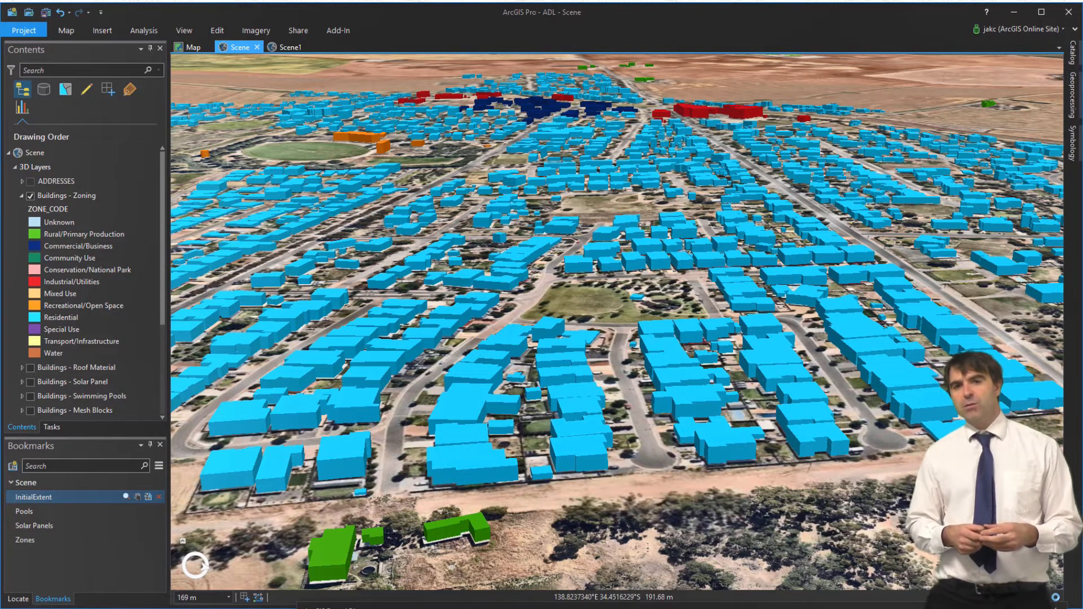
{"action": "left_click_drag", "start_coordinate": [462, 607], "coordinate": [380, 347]}
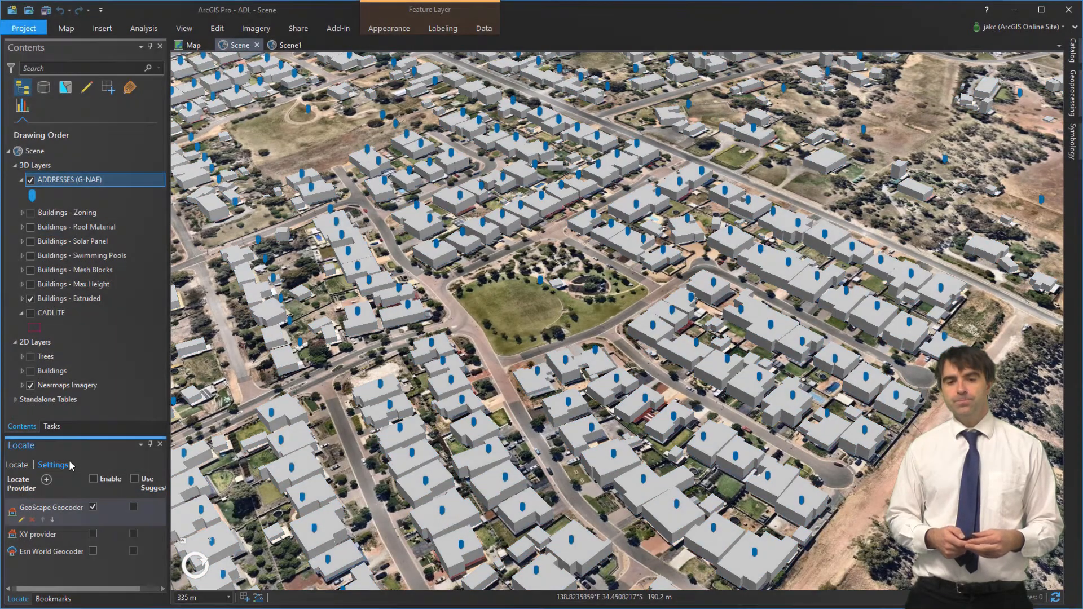
Locate a street address with the GeoScape Geocoder and run What's here? on its building
{"action": "left_click", "coordinate": [70, 511]}
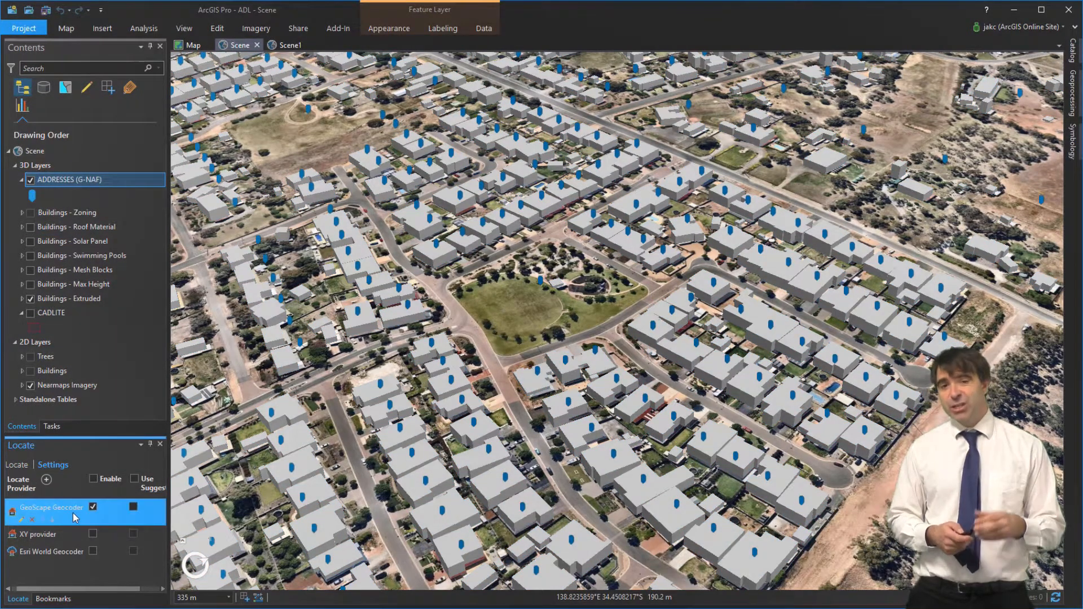
{"action": "left_click", "coordinate": [17, 466]}
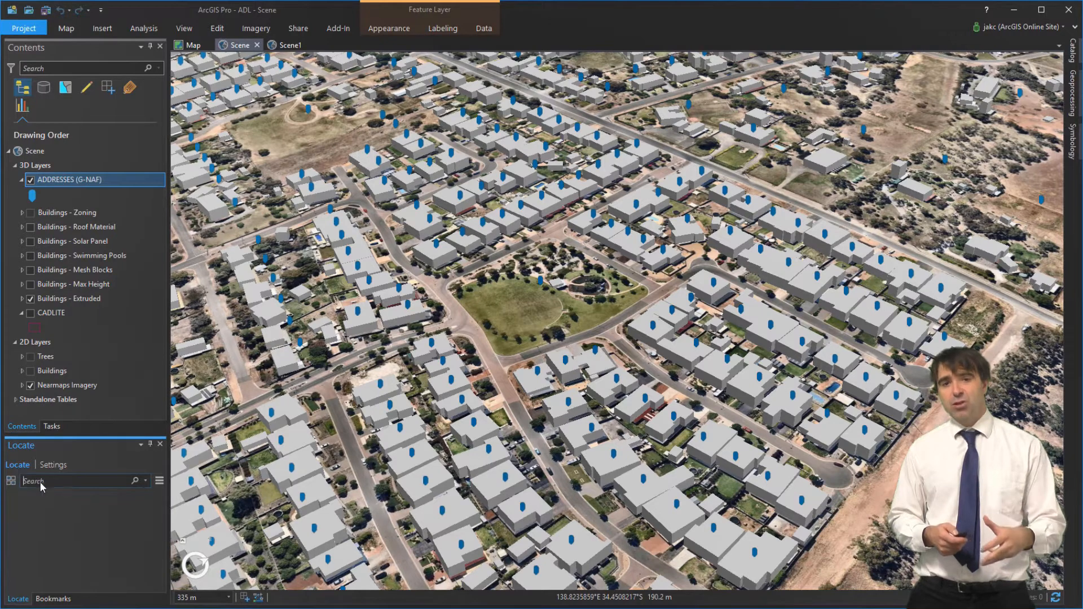
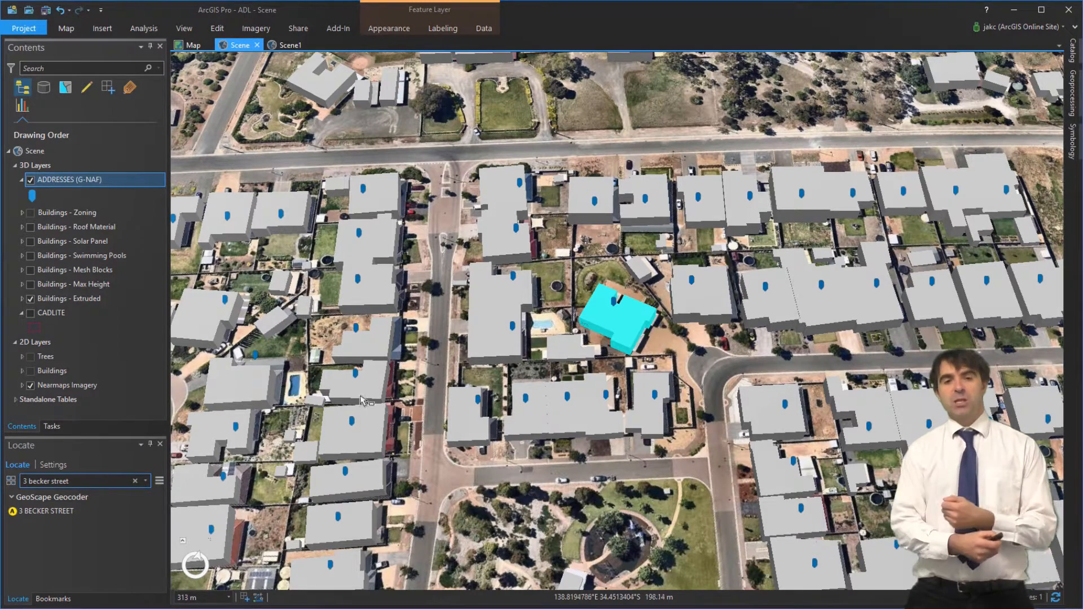
{"action": "right_click", "coordinate": [498, 321]}
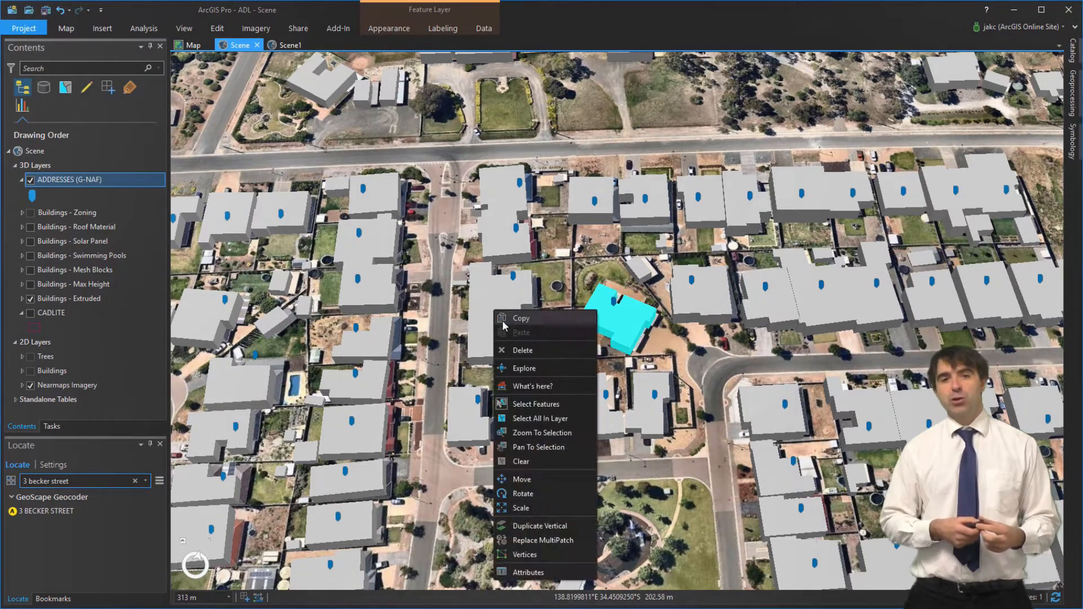
{"action": "left_click", "coordinate": [543, 385]}
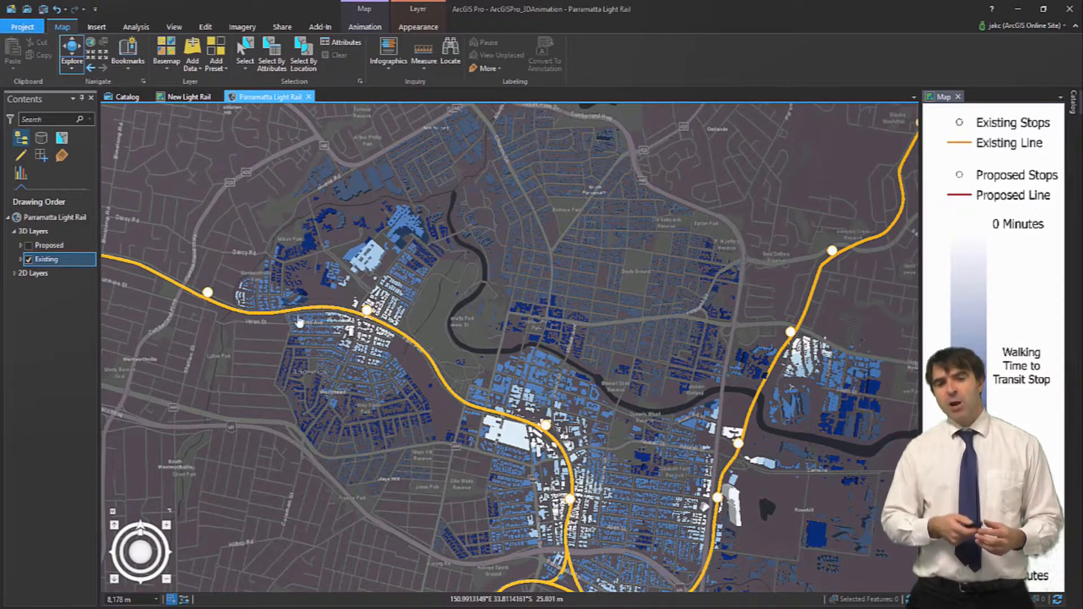
Swap the existing light rail line for the proposed one and fly to the Parramatta3D bookmark
{"action": "left_click", "coordinate": [28, 260]}
{"action": "left_click", "coordinate": [27, 246]}
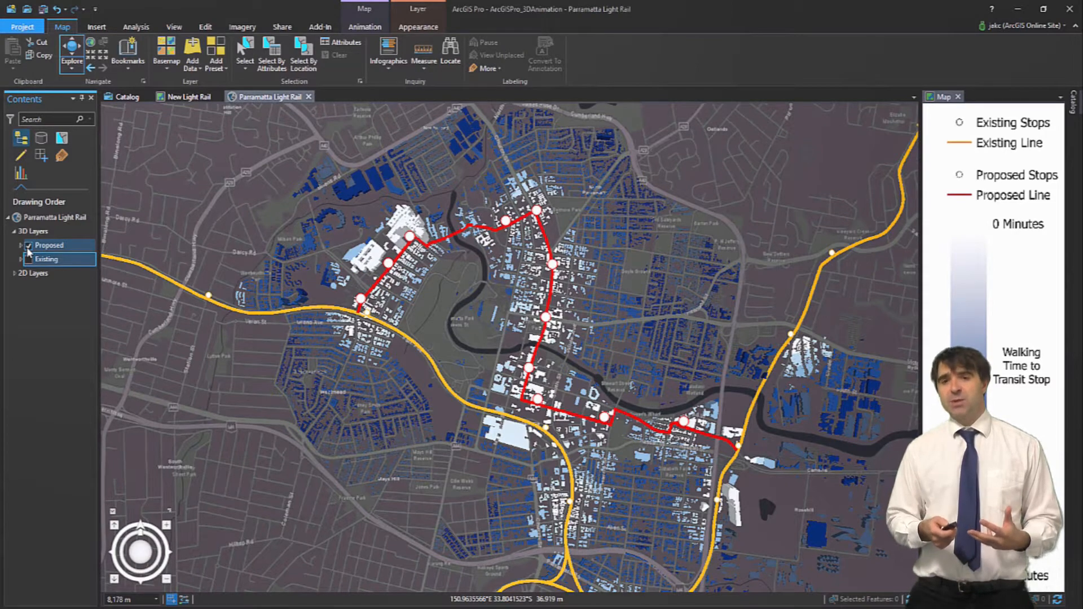
{"action": "left_click", "coordinate": [130, 55]}
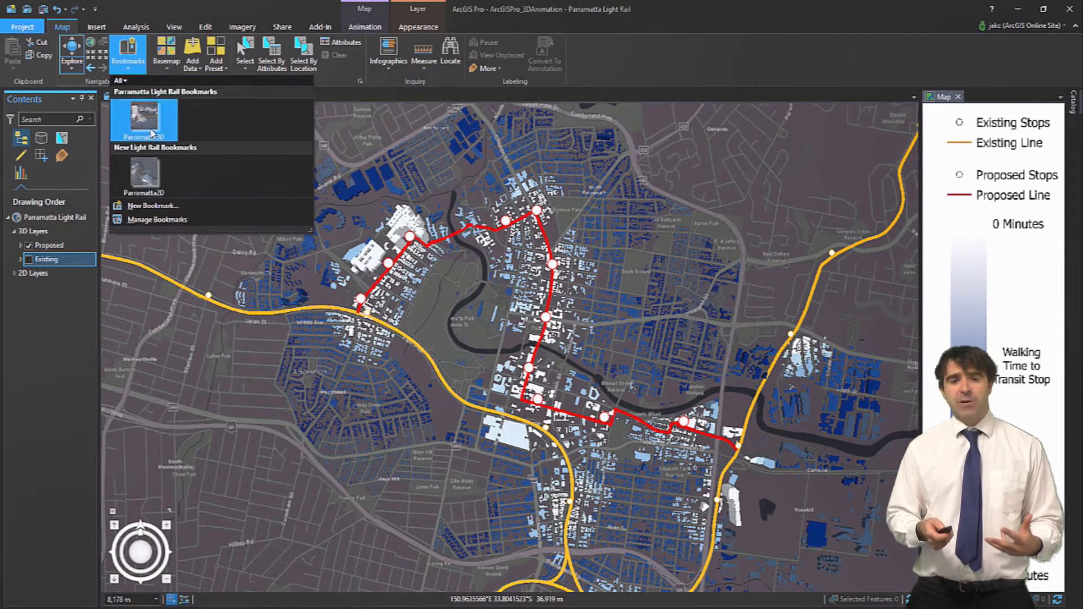
{"action": "left_click", "coordinate": [145, 129]}
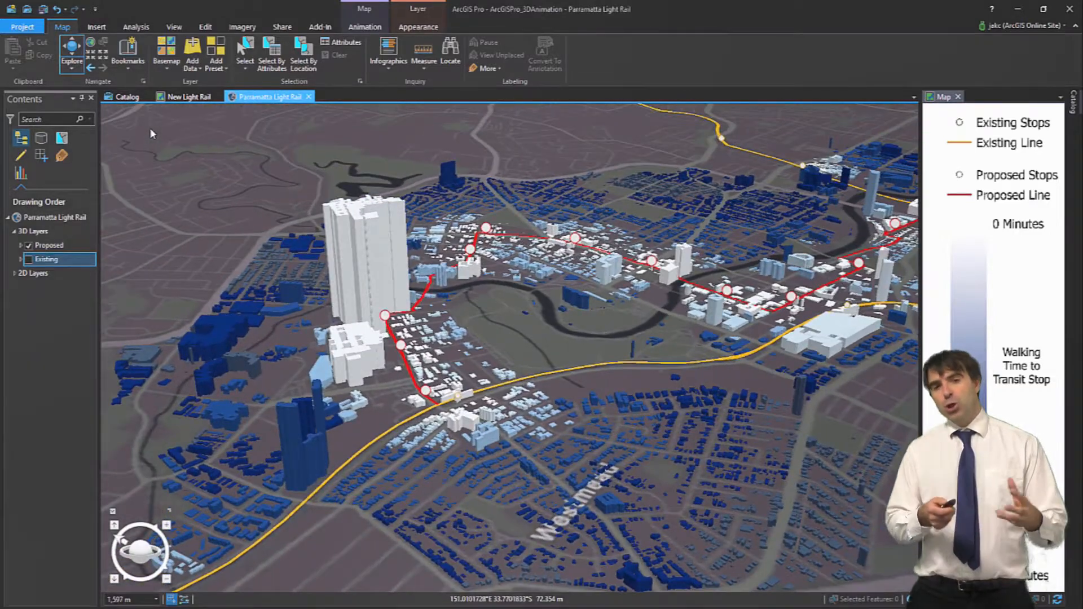
{"action": "middle_click_drag", "start_coordinate": [496, 352], "coordinate": [589, 354]}
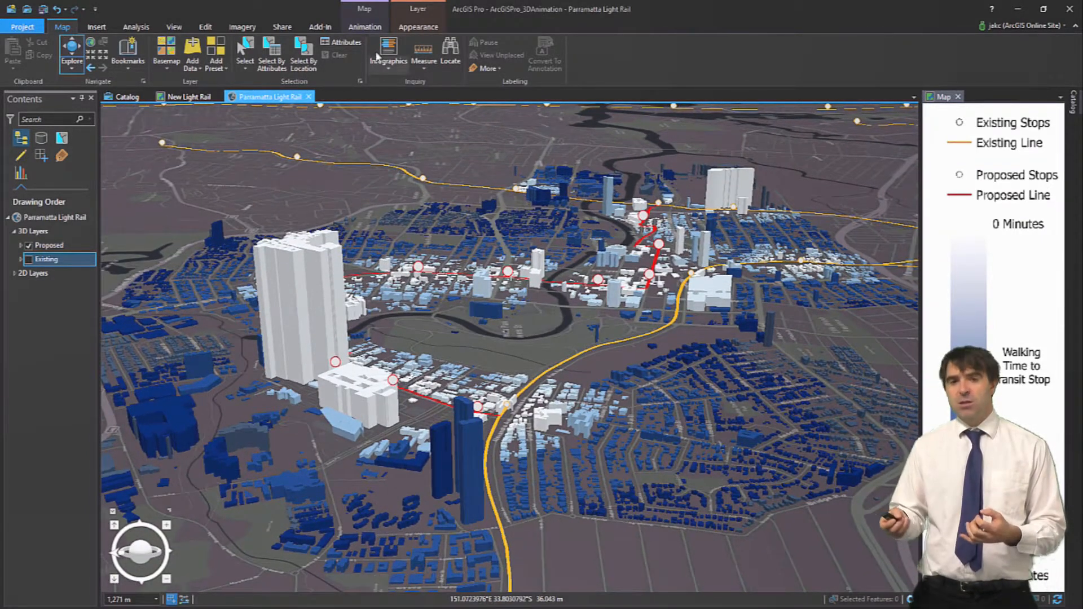
{"action": "left_click", "coordinate": [365, 27]}
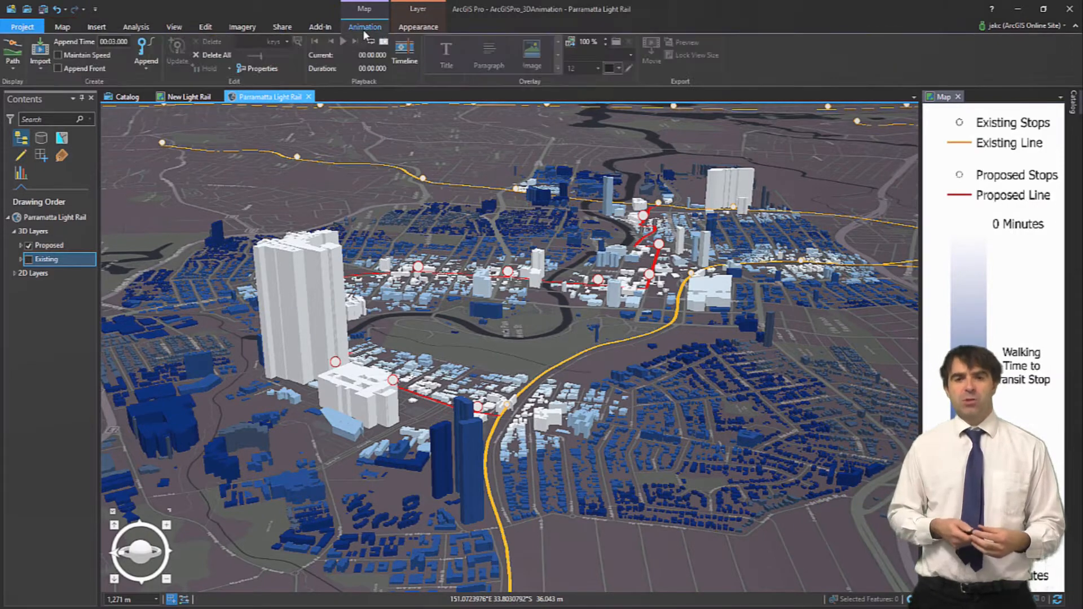
In the Animation Timeline, create the first three keyframes along the proposed line
{"action": "left_click", "coordinate": [401, 47]}
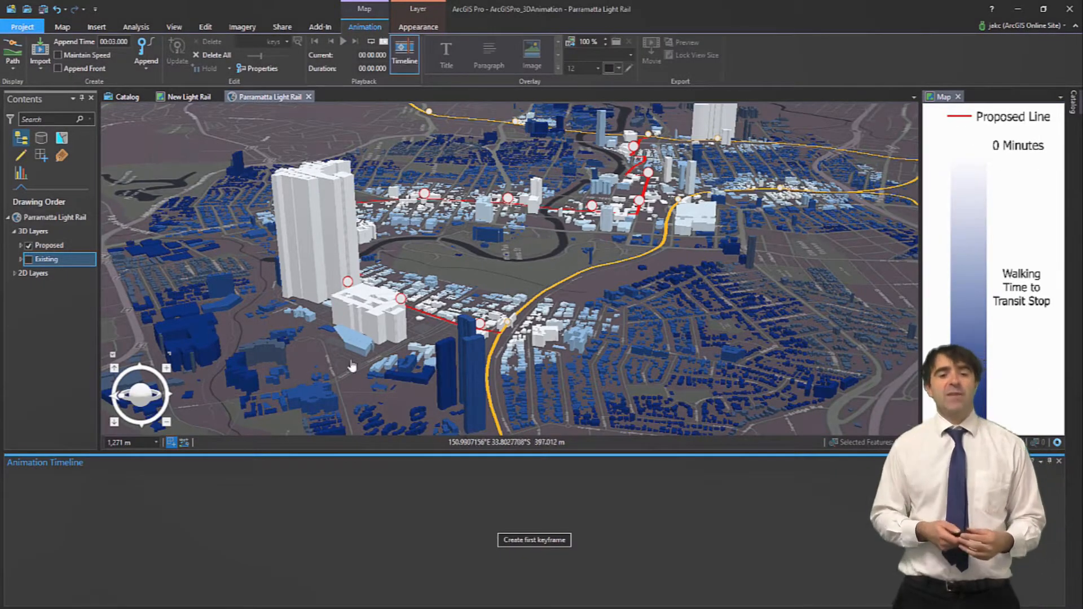
{"action": "left_click", "coordinate": [534, 540]}
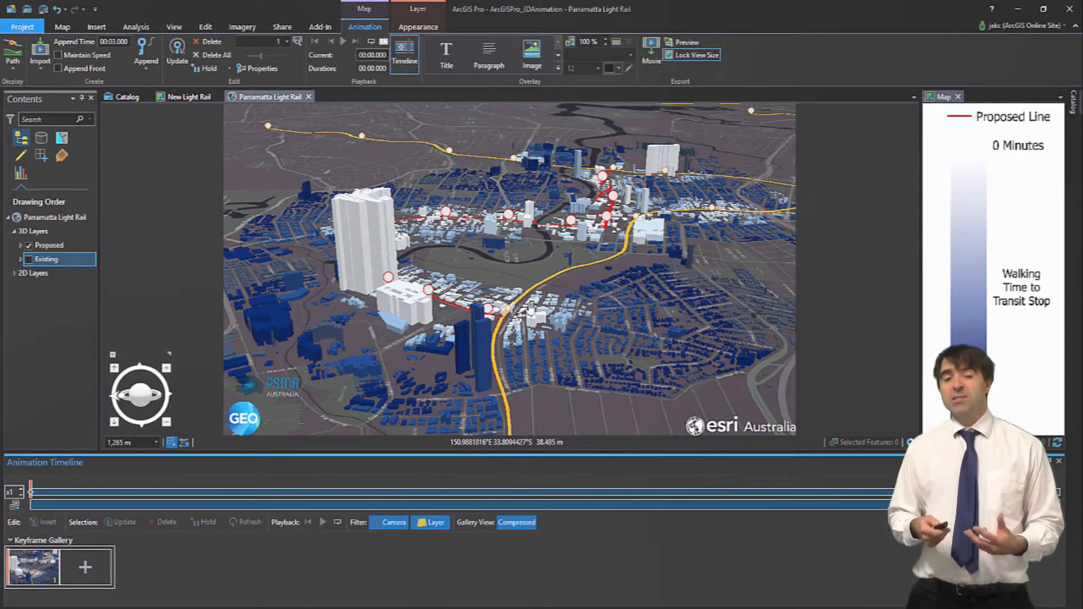
{"action": "scroll", "coordinate": [531, 309], "scroll_direction": "up", "scroll_amount": 3}
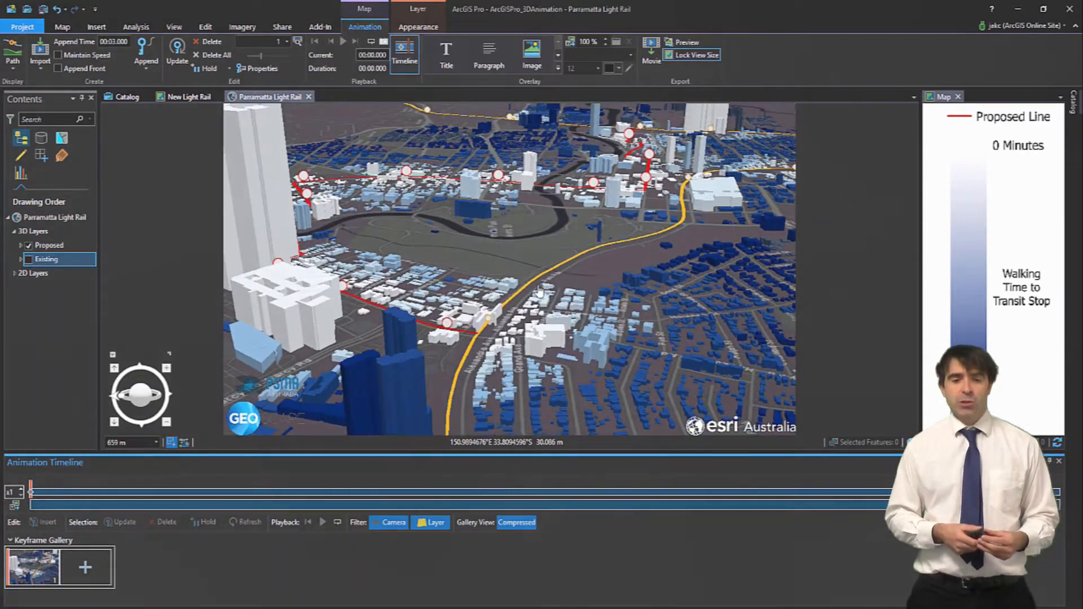
{"action": "left_click_drag", "start_coordinate": [537, 294], "coordinate": [515, 325]}
{"action": "middle_click_drag", "start_coordinate": [502, 311], "coordinate": [430, 309]}
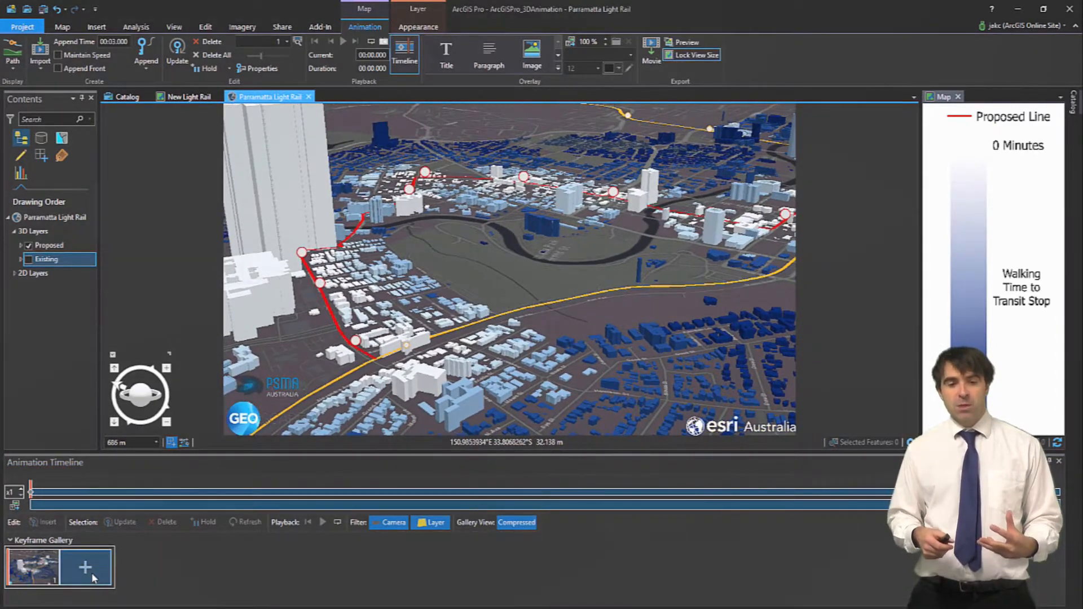
{"action": "left_click", "coordinate": [85, 567]}
{"action": "left_click_drag", "start_coordinate": [433, 196], "coordinate": [471, 336]}
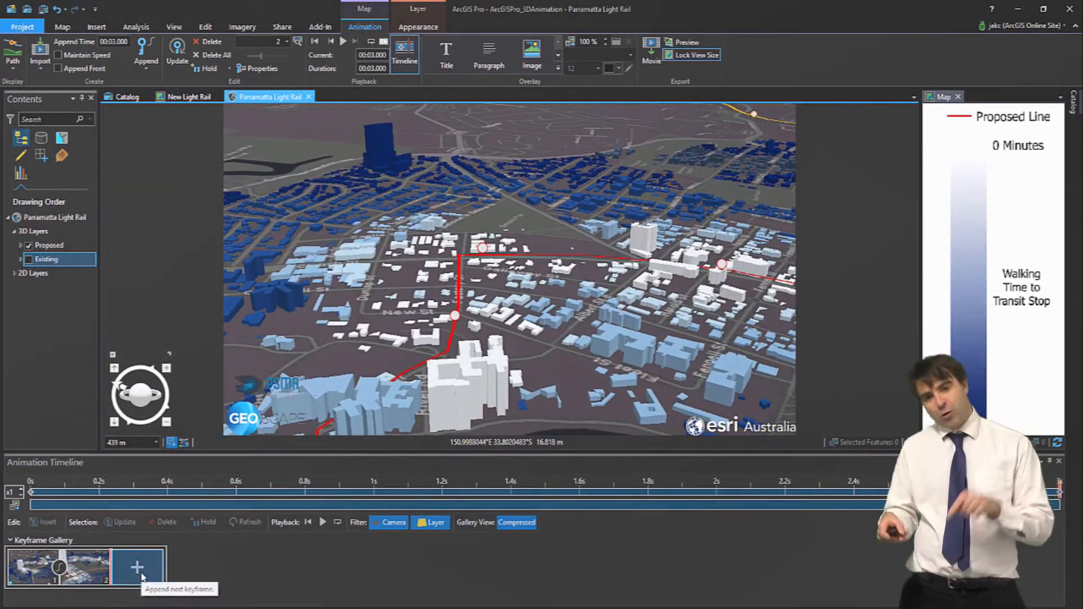
{"action": "left_click", "coordinate": [152, 567]}
Frame and append a fourth keyframe, play the fly-through, and open Export Movie
{"action": "scroll", "coordinate": [468, 259], "scroll_direction": "up", "scroll_amount": 3}
{"action": "left_click_drag", "start_coordinate": [480, 268], "coordinate": [548, 479]}
{"action": "middle_click_drag", "start_coordinate": [579, 337], "coordinate": [848, 359]}
{"action": "left_click_drag", "start_coordinate": [693, 337], "coordinate": [552, 351]}
{"action": "scroll", "coordinate": [552, 351], "scroll_direction": "down", "scroll_amount": 1}
{"action": "scroll", "coordinate": [552, 351], "scroll_direction": "down", "scroll_amount": 1}
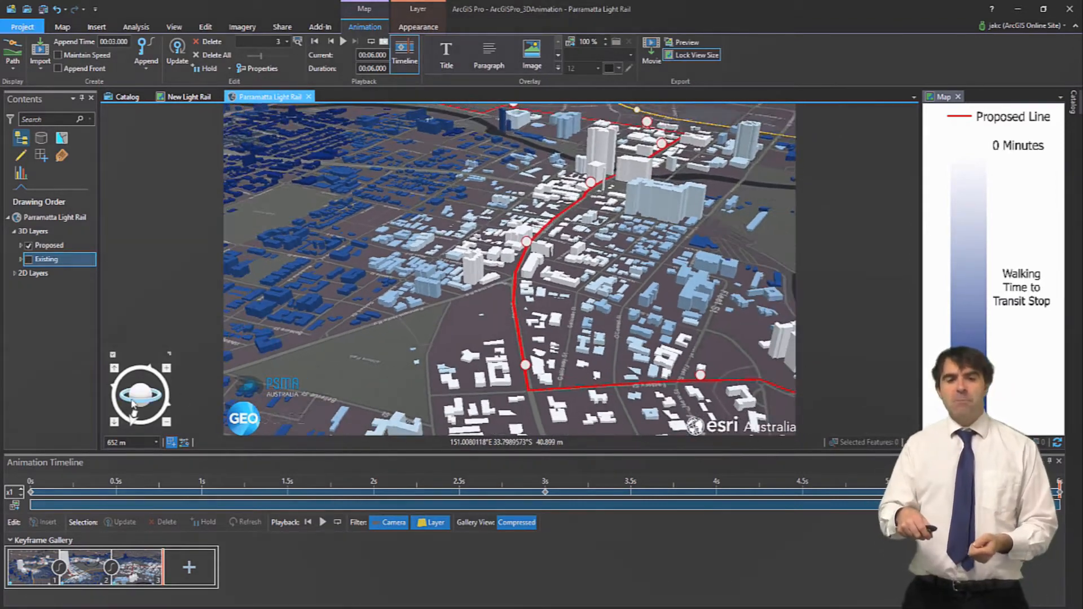
{"action": "left_click_drag", "start_coordinate": [133, 403], "coordinate": [157, 394]}
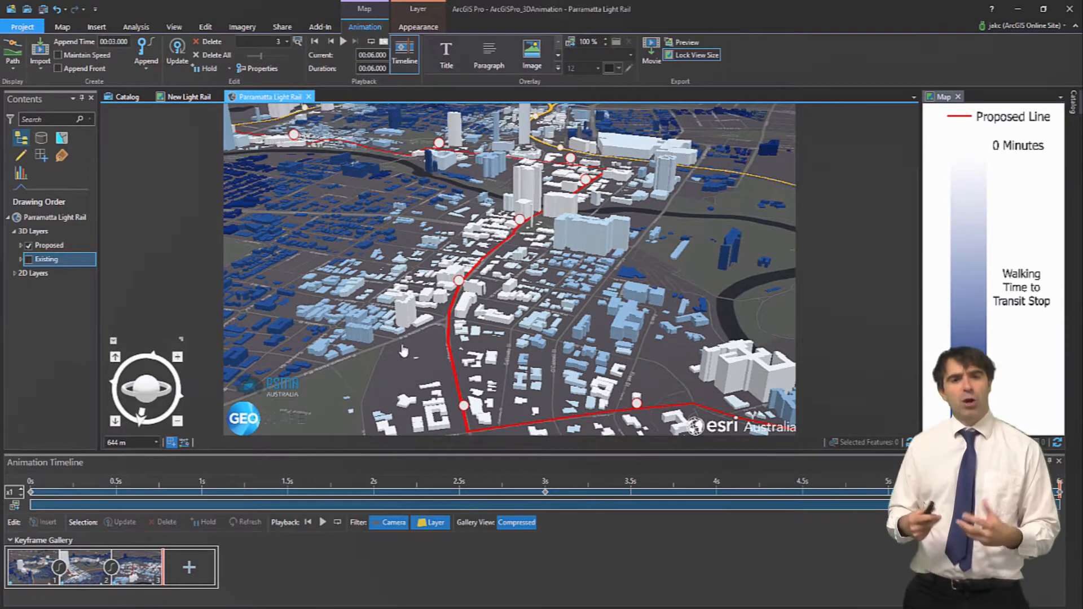
{"action": "middle_click_drag", "start_coordinate": [450, 340], "coordinate": [450, 334]}
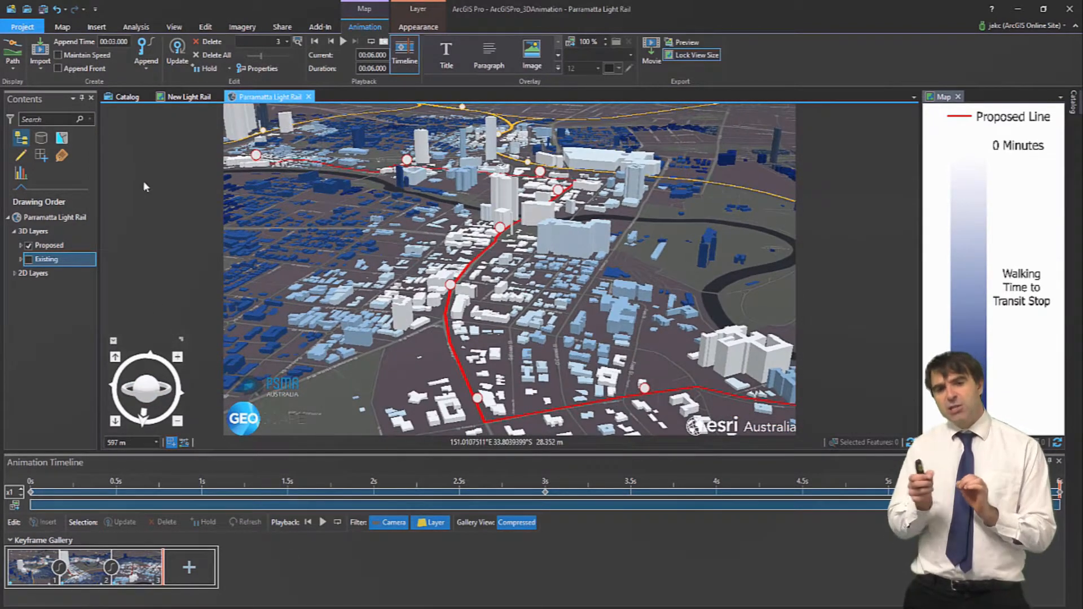
{"action": "left_click", "coordinate": [189, 567]}
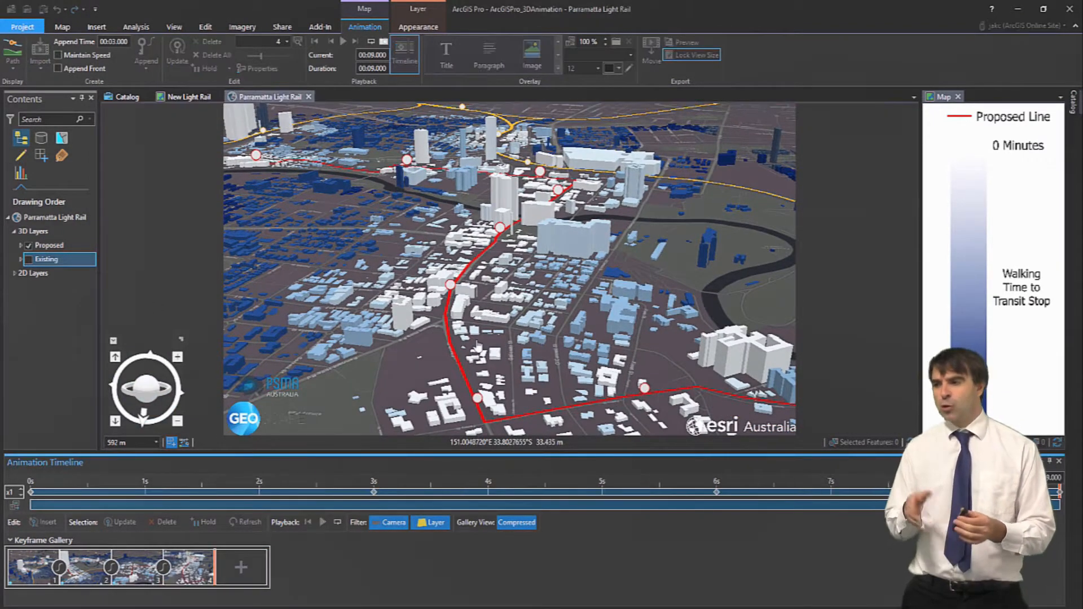
{"action": "left_click", "coordinate": [322, 523]}
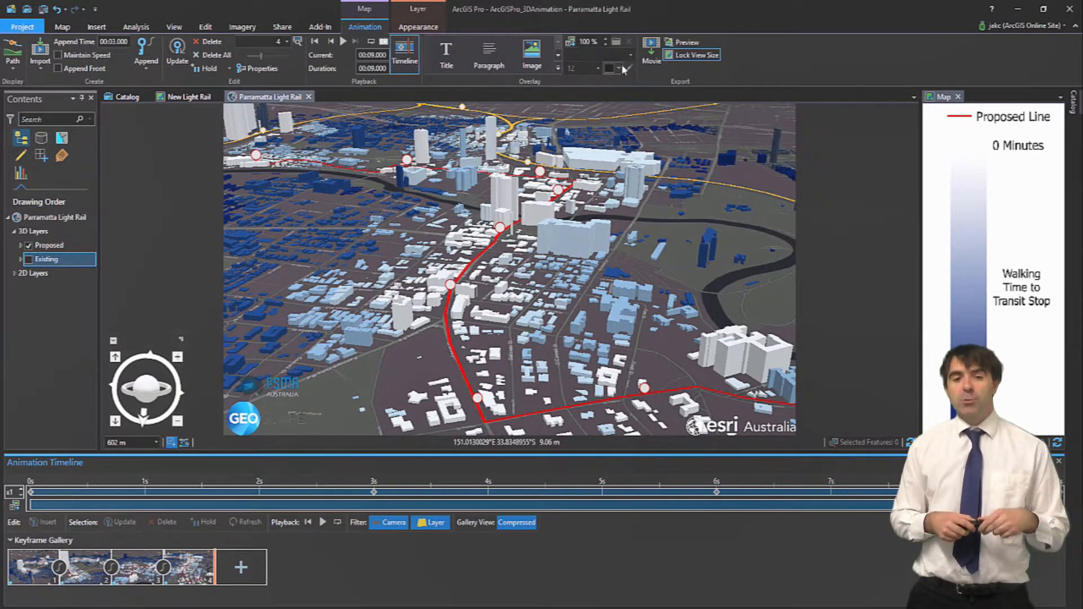
{"action": "left_click", "coordinate": [652, 57]}
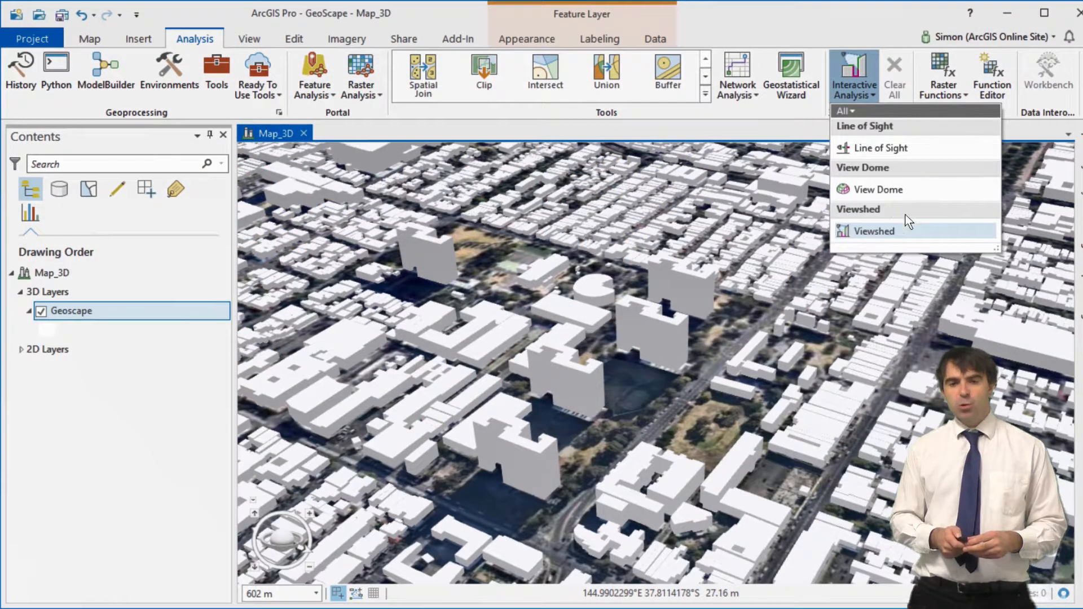
Place an interactive viewshed in the city facing across the park
{"action": "left_click", "coordinate": [961, 234]}
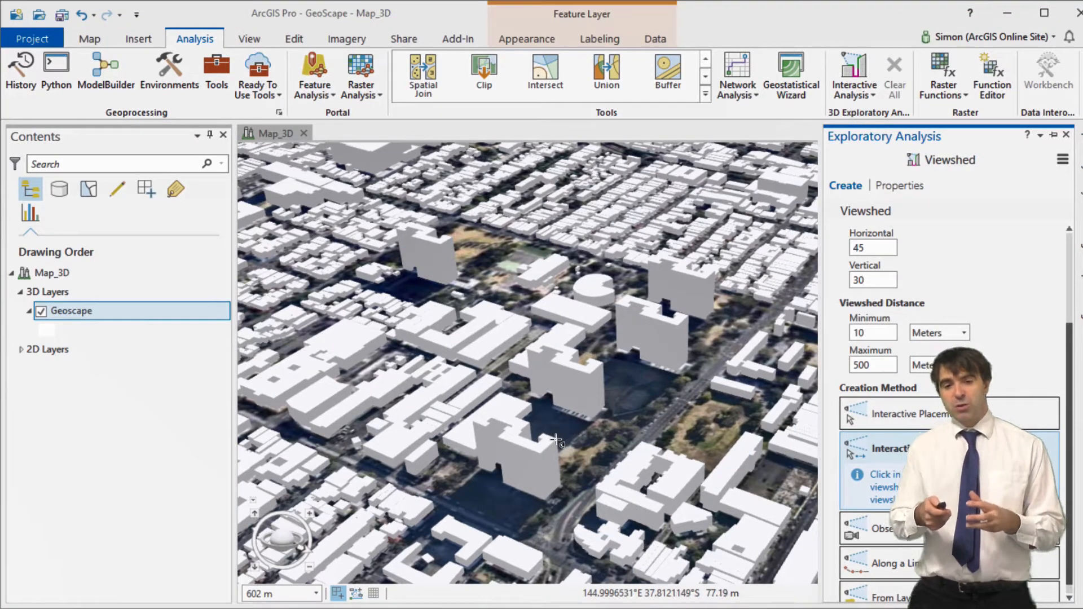
{"action": "left_click_drag", "start_coordinate": [556, 439], "coordinate": [567, 440]}
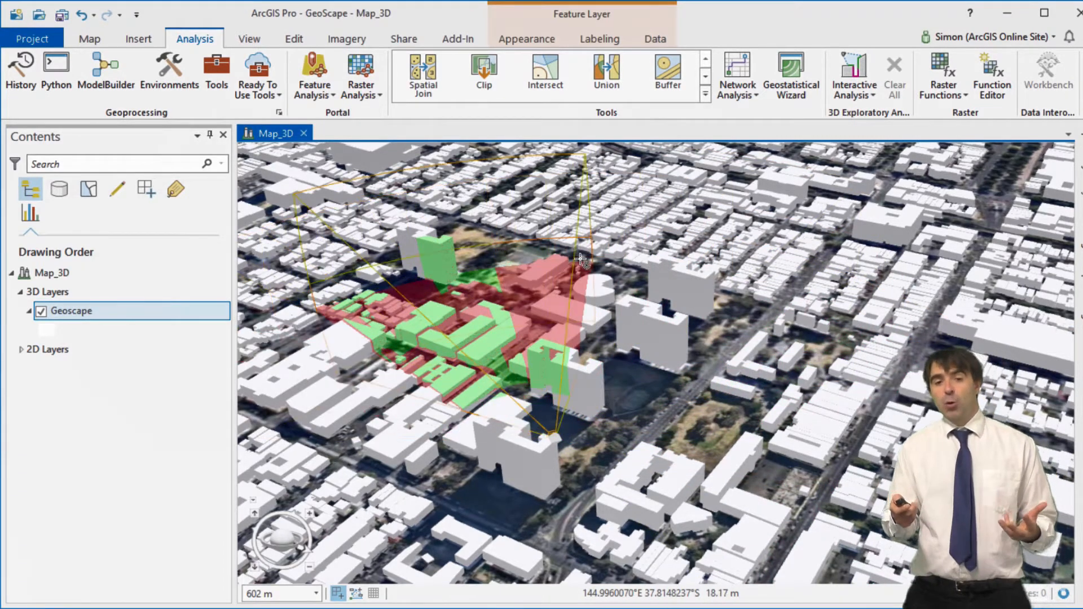
{"action": "left_click", "coordinate": [681, 273]}
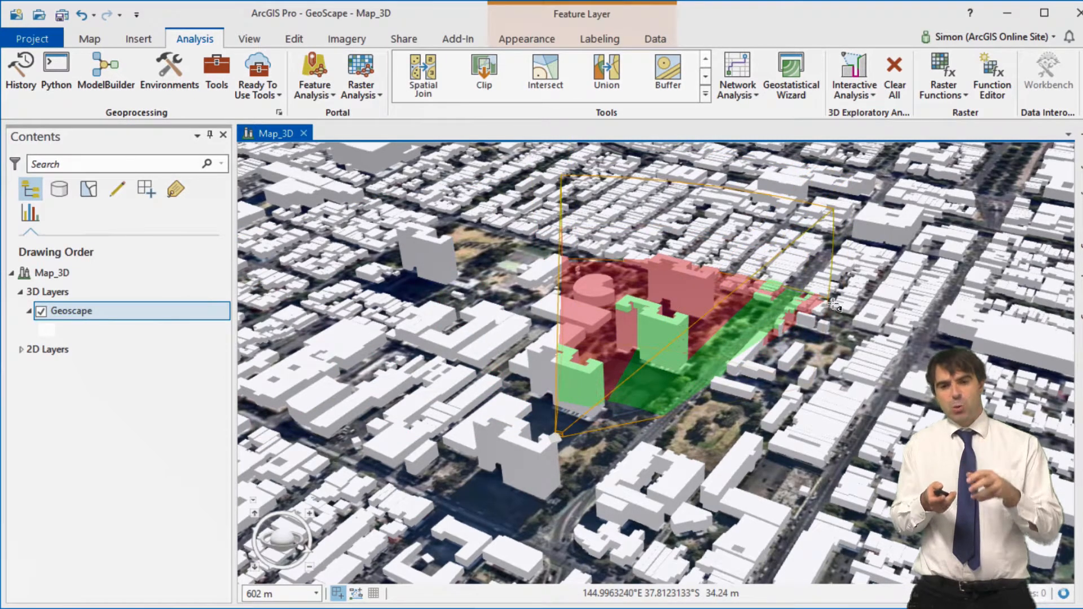
Widen the viewshed to about 72° horizontally and 46° vertically
{"action": "left_click", "coordinate": [551, 439]}
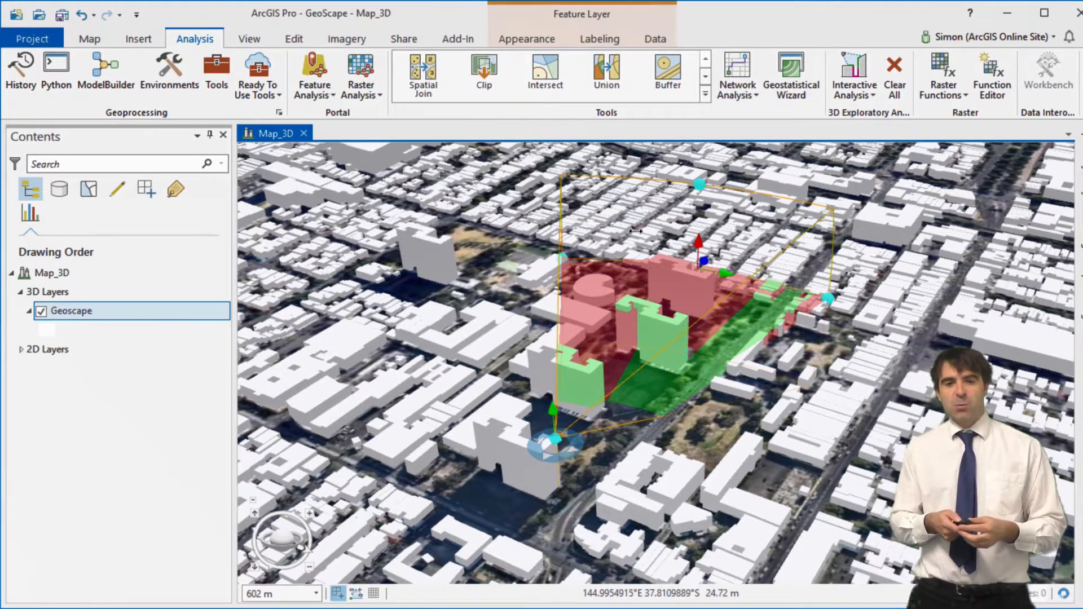
{"action": "left_click_drag", "start_coordinate": [636, 231], "coordinate": [667, 246]}
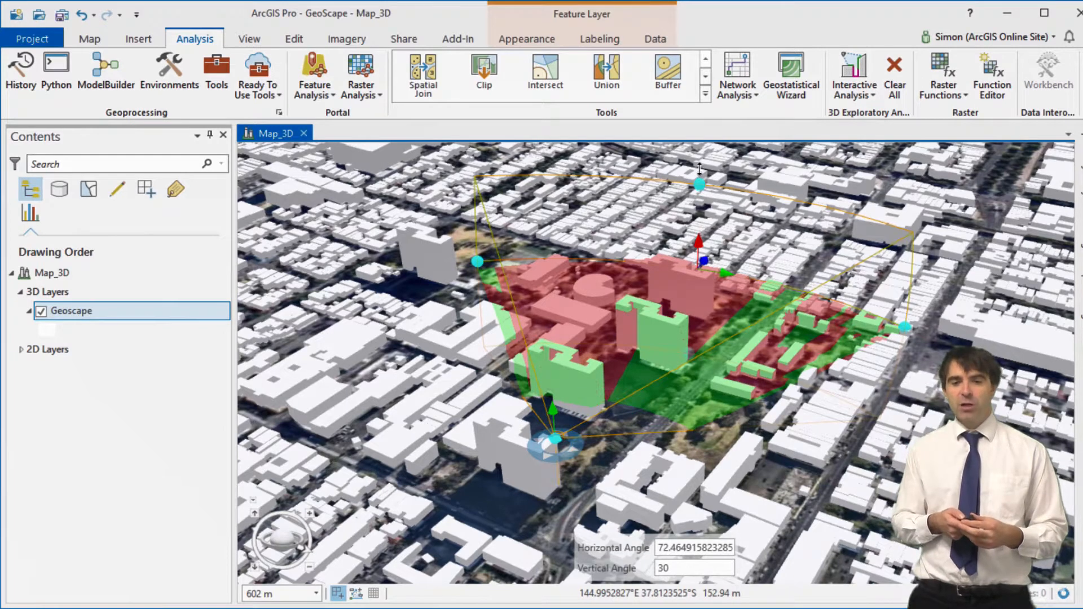
{"action": "left_click_drag", "start_coordinate": [699, 169], "coordinate": [699, 145]}
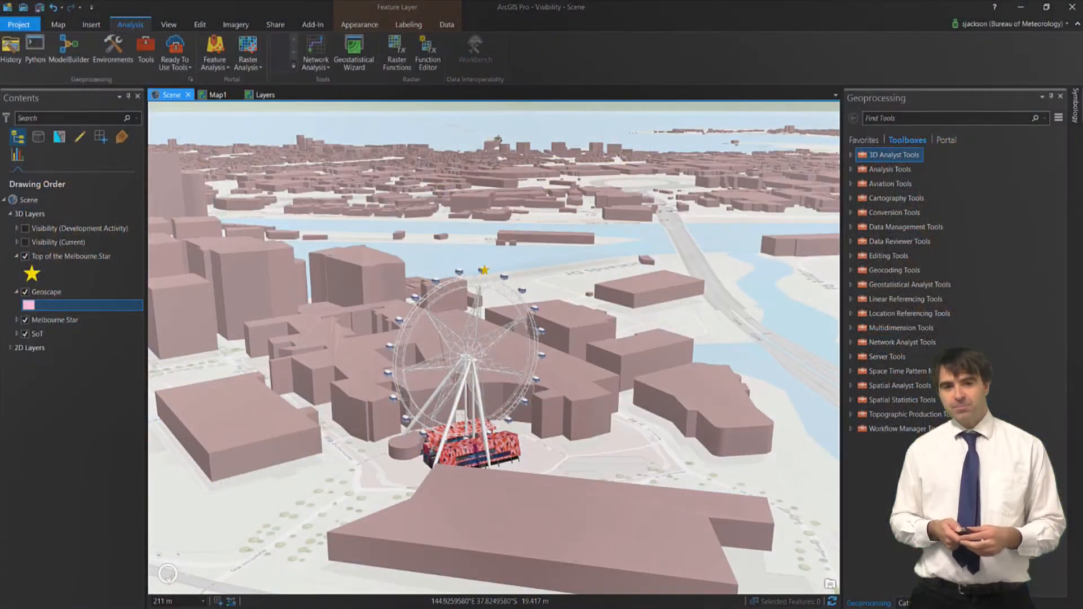
Open the Skyline tool from 3D Analyst Tools > Visibility, then bring up the Share commands
{"action": "left_click_drag", "start_coordinate": [684, 423], "coordinate": [706, 416]}
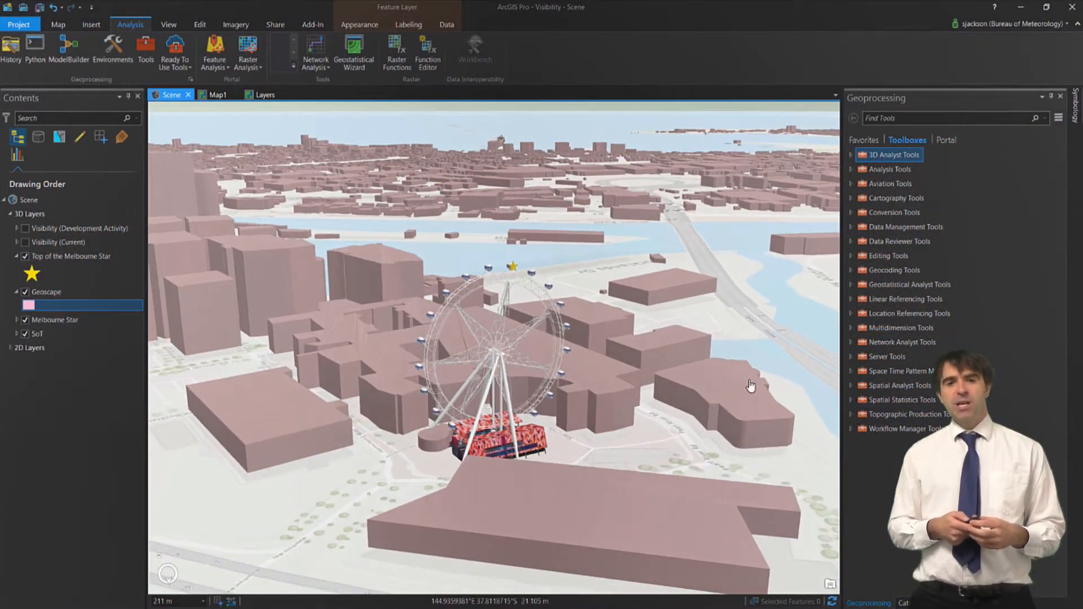
{"action": "left_click", "coordinate": [851, 155]}
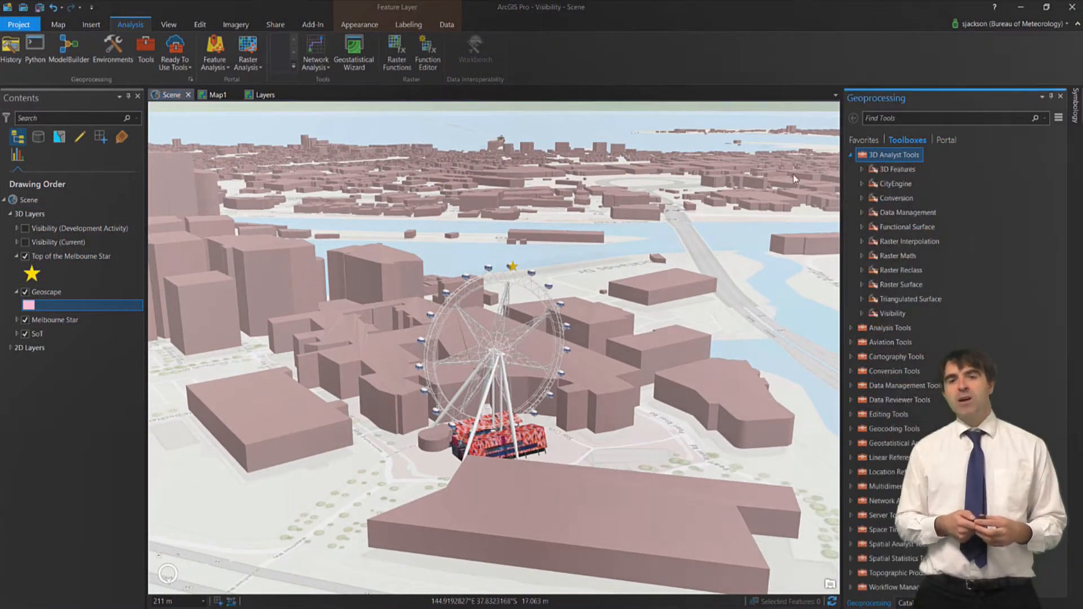
{"action": "left_click", "coordinate": [862, 313]}
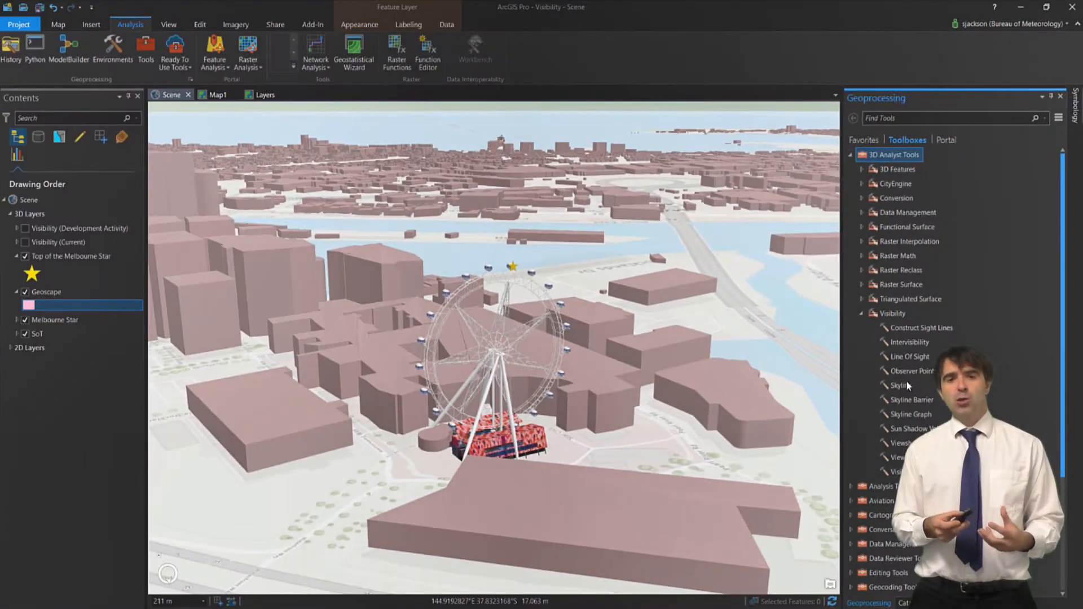
{"action": "left_click", "coordinate": [724, 311]}
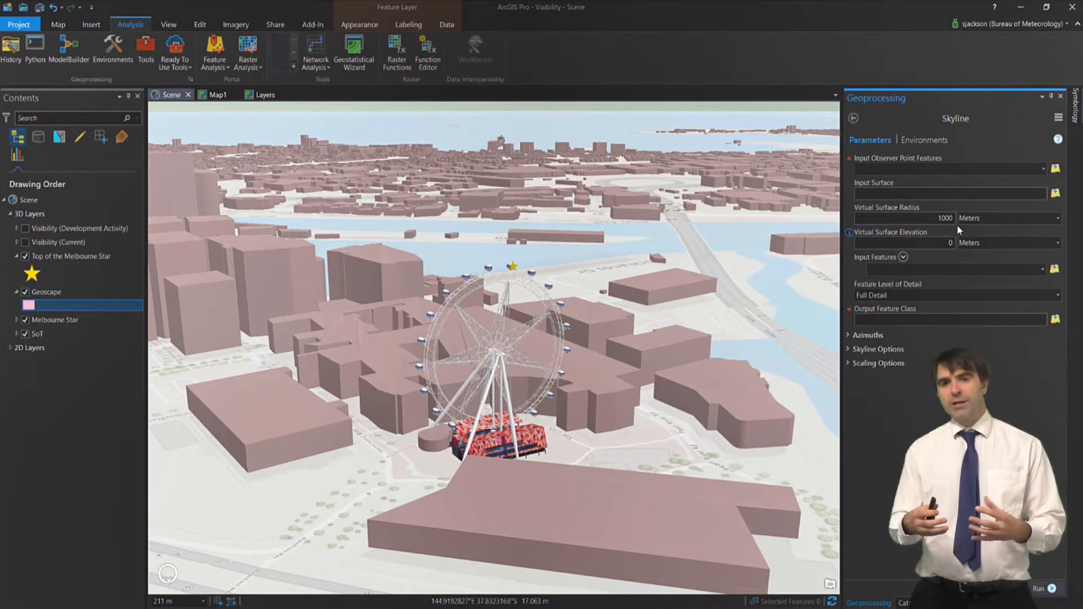
{"action": "mouse_move", "coordinate": [1058, 141]}
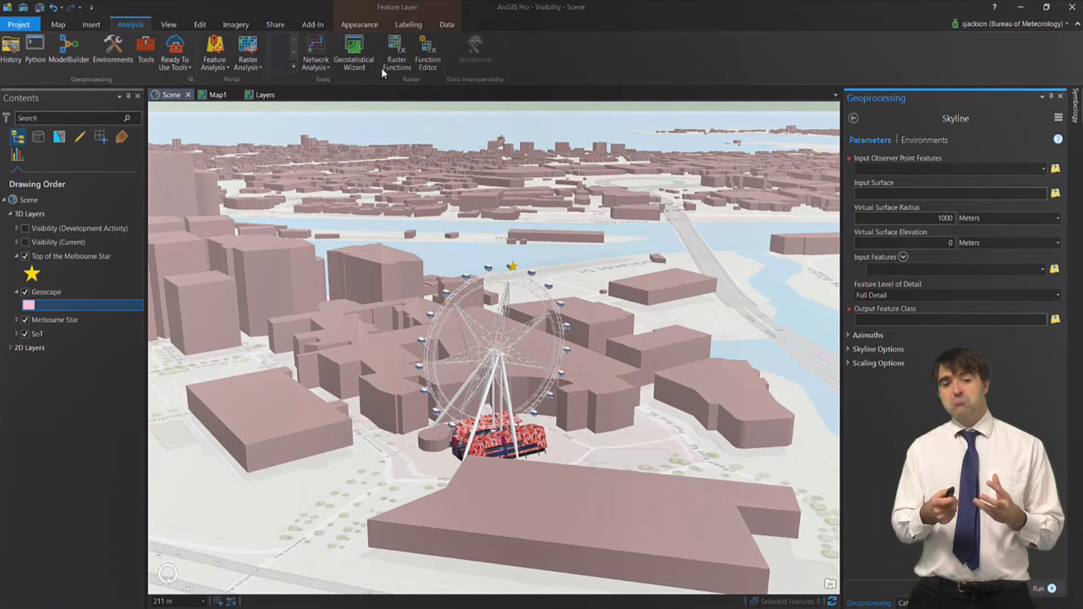
{"action": "left_click", "coordinate": [279, 24]}
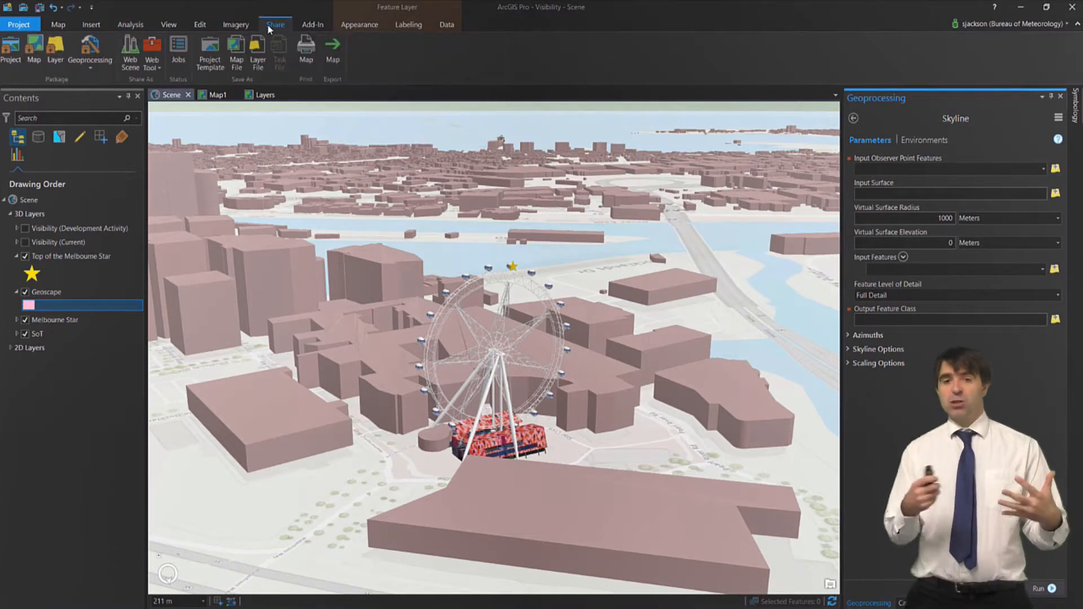
Start a web scene share named MelbourneStar, summary 'Results of Visibility Analysis', tag 'geoscape'
{"action": "left_click", "coordinate": [126, 51]}
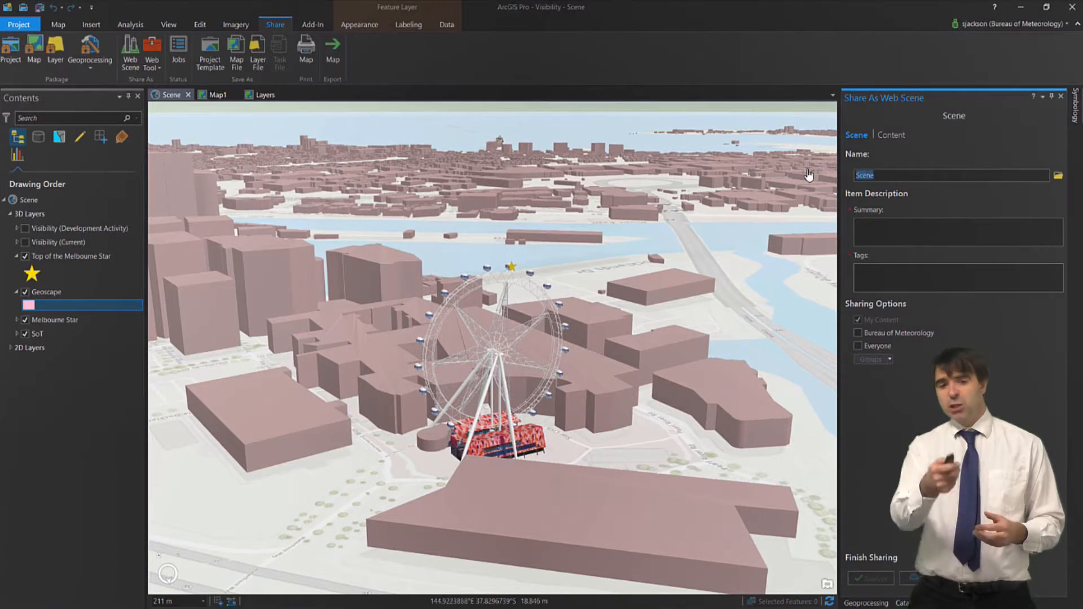
{"action": "key", "text": "BackSpace"}
{"action": "key", "text": "BackSpace"}
{"action": "key", "text": "BackSpace"}
{"action": "key", "text": "BackSpace"}
{"action": "key", "text": "BackSpace"}
{"action": "type", "text": "Melbourene"}
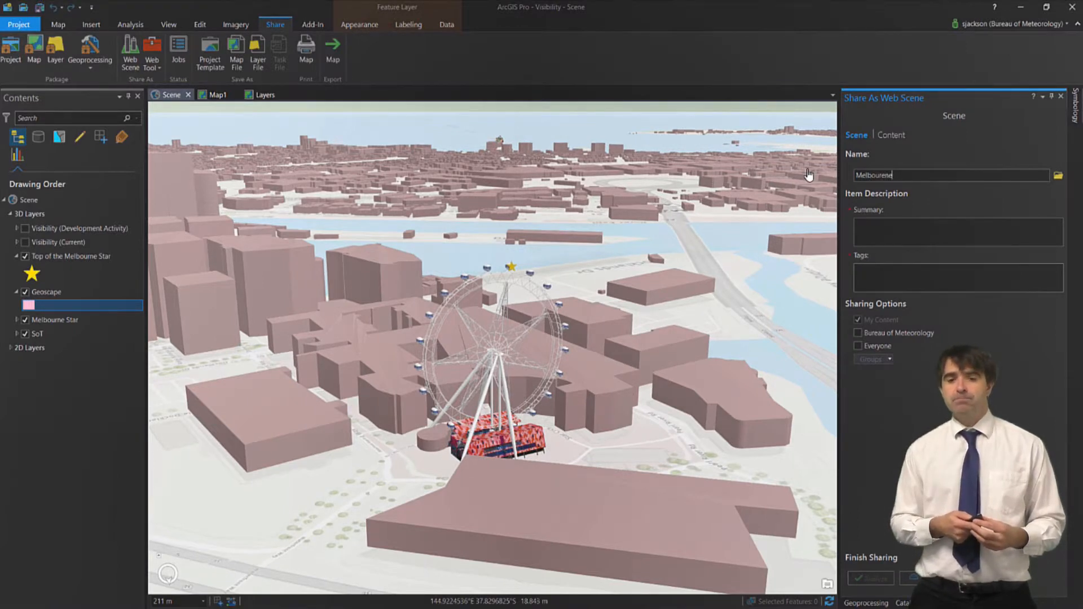
{"action": "key", "text": "BackSpace"}
{"action": "key", "text": "BackSpace"}
{"action": "key", "text": "BackSpace"}
{"action": "type", "text": "ne"}
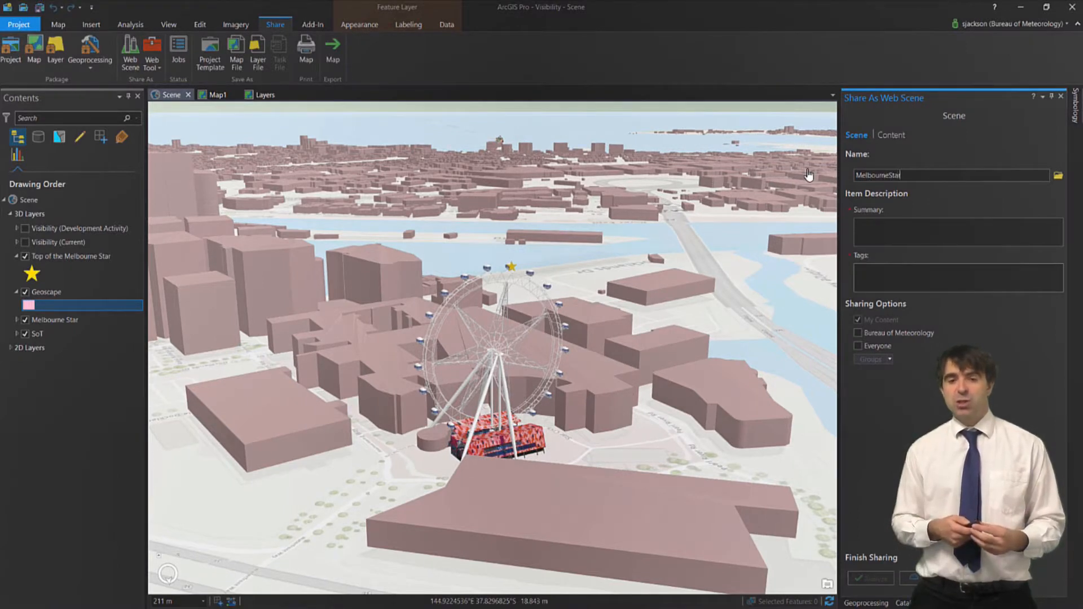
{"action": "key", "text": "Tab"}
{"action": "type", "text": "Results of Visibility Analysis"}
{"action": "key", "text": "Tab"}
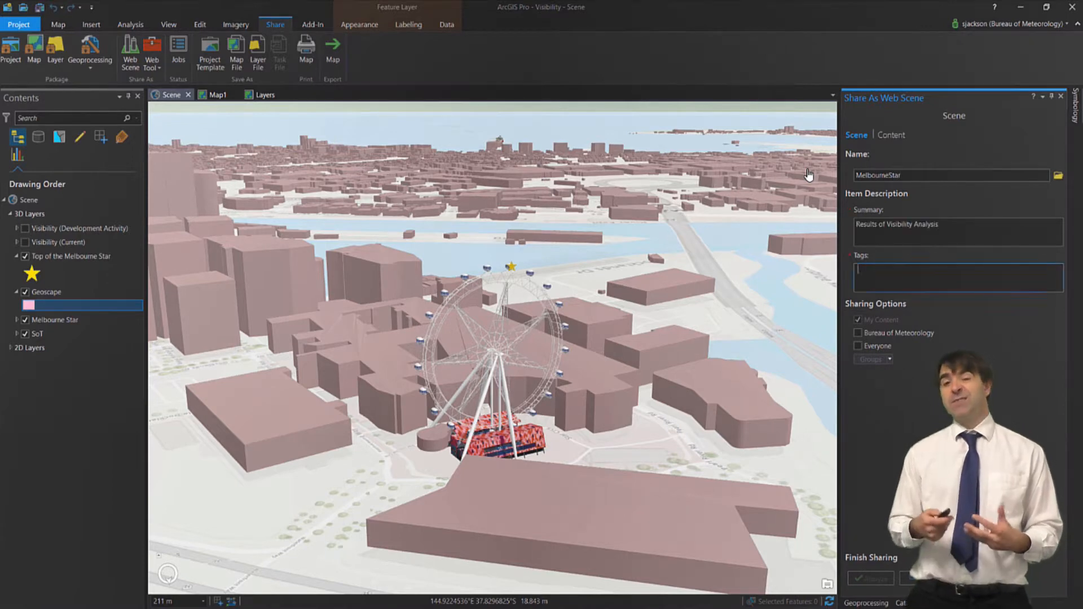
{"action": "key", "text": "Tab"}
{"action": "left_click", "coordinate": [860, 281]}
{"action": "type", "text": "geoscape"}
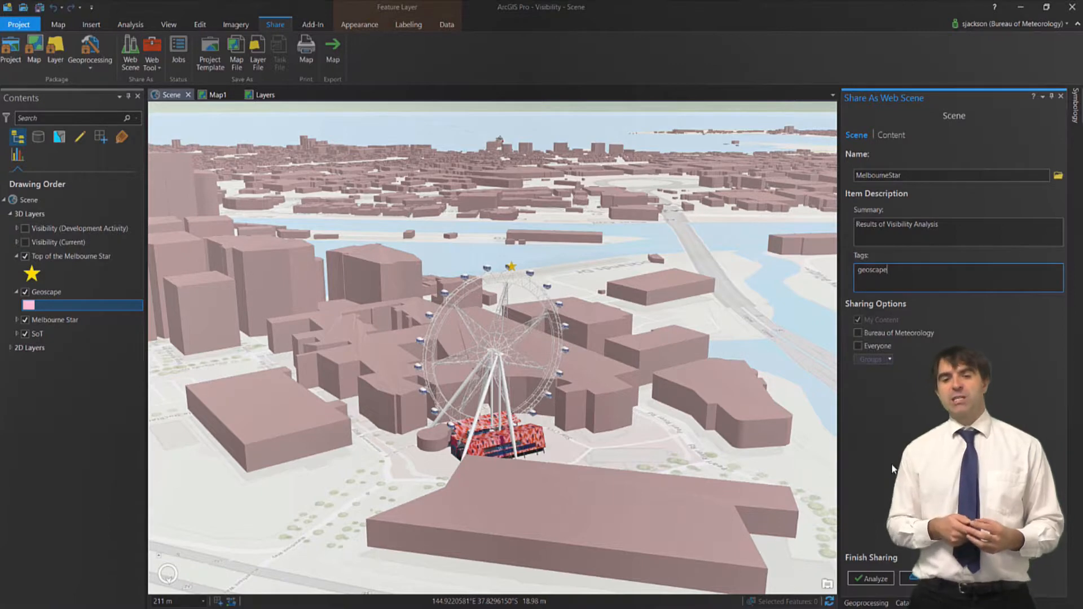
Analyze and publish the web scene, then switch to Chrome
{"action": "left_click", "coordinate": [892, 575]}
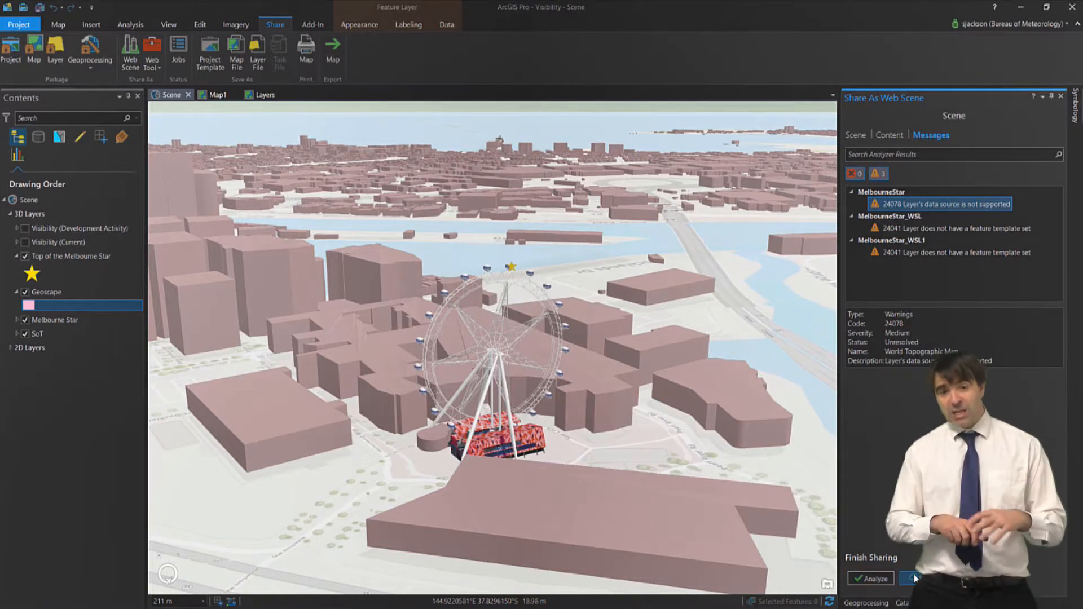
{"action": "left_click", "coordinate": [913, 578]}
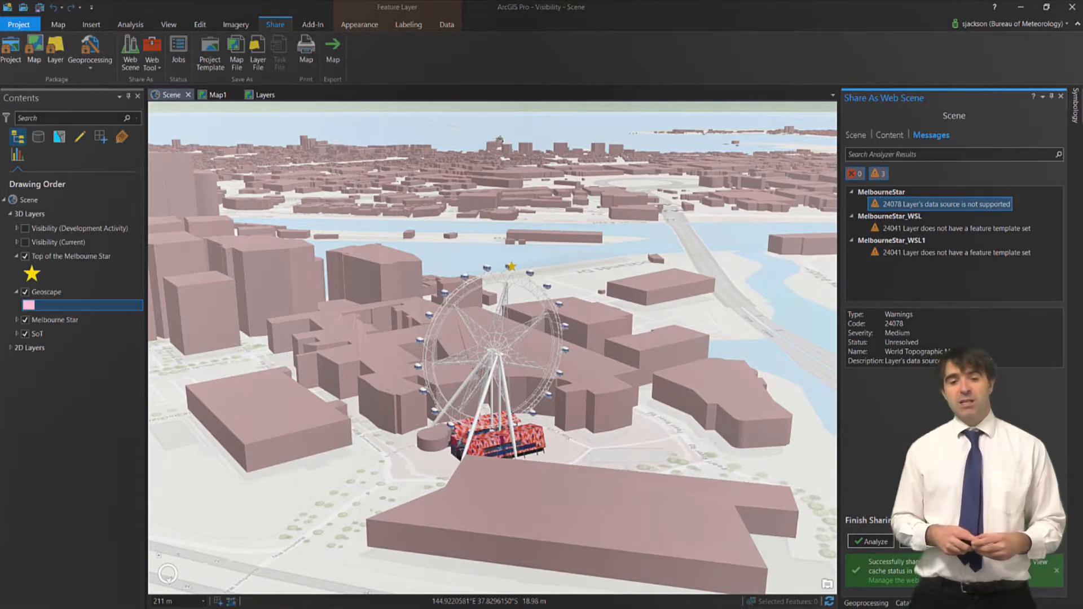
{"action": "mouse_move", "coordinate": [168, 598]}
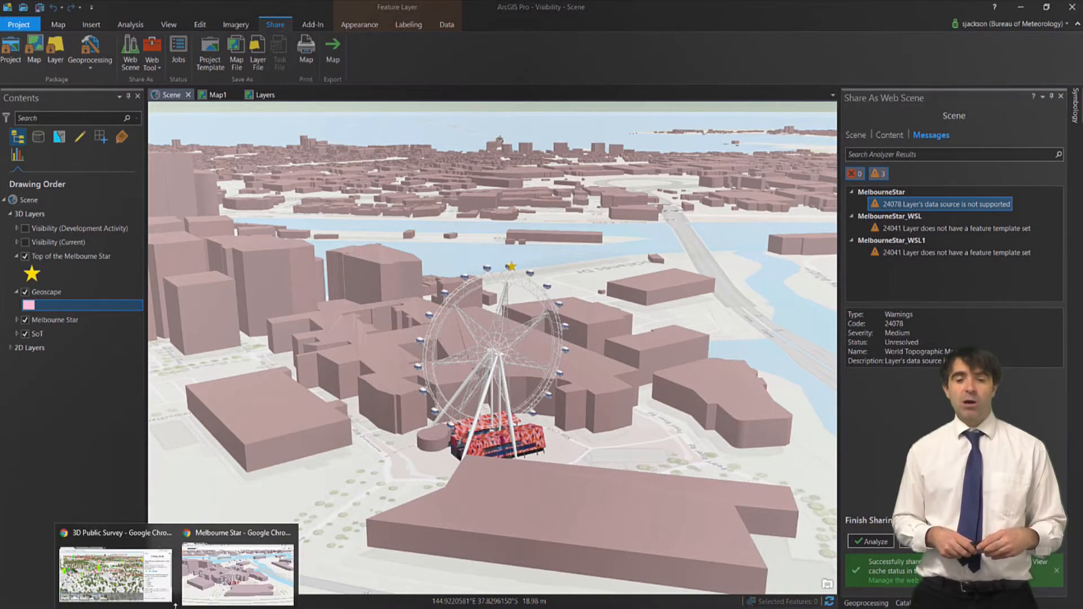
{"action": "left_click", "coordinate": [219, 584]}
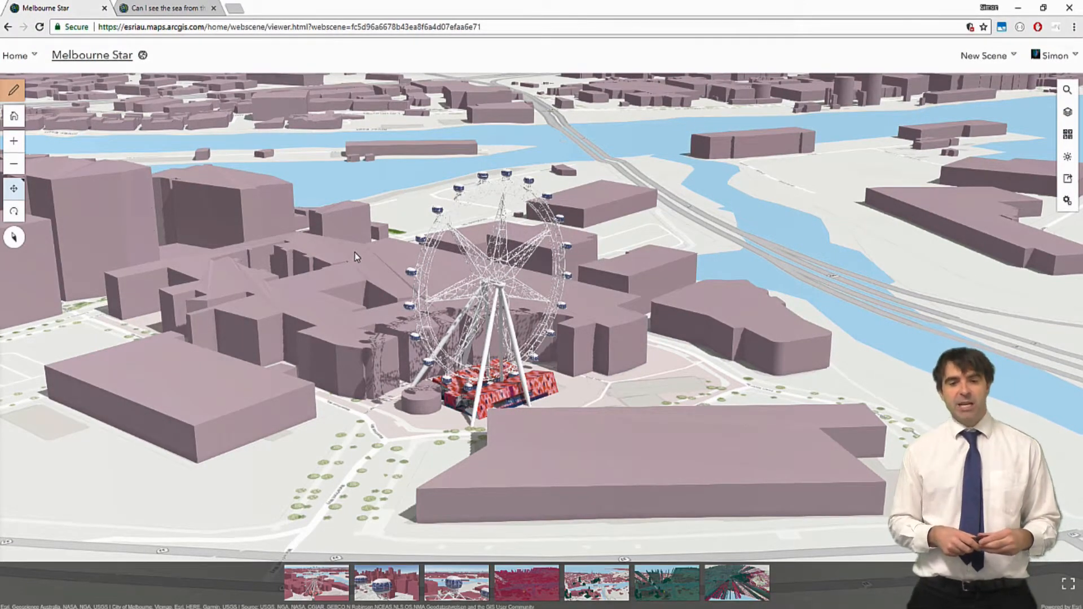
Pan toward the Ferris wheel, review the layers and slides, and start Create a Web App
{"action": "left_click_drag", "start_coordinate": [340, 267], "coordinate": [400, 359]}
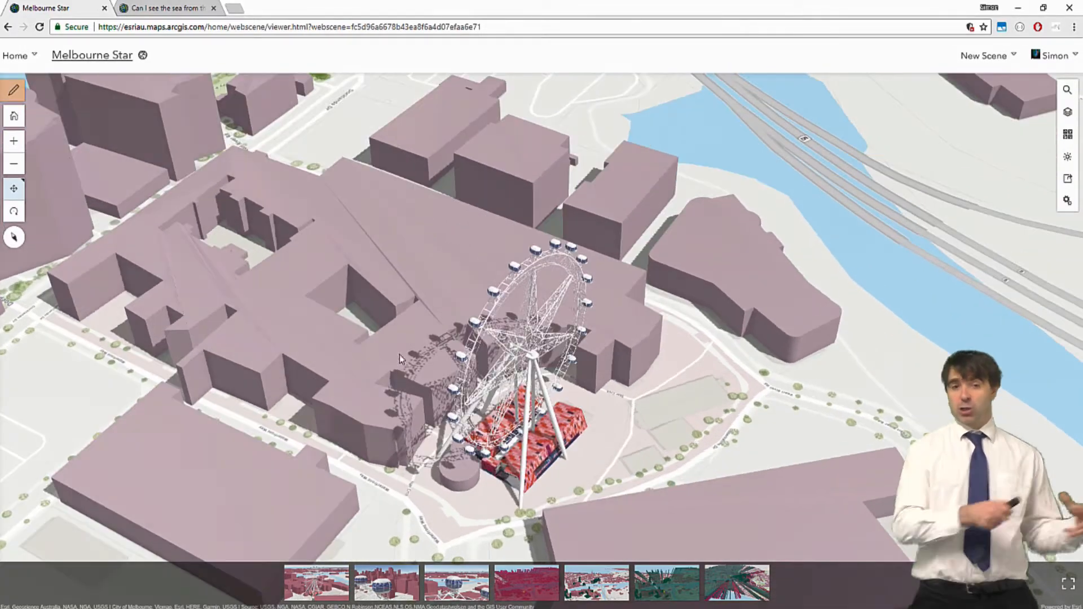
{"action": "left_click", "coordinate": [15, 97]}
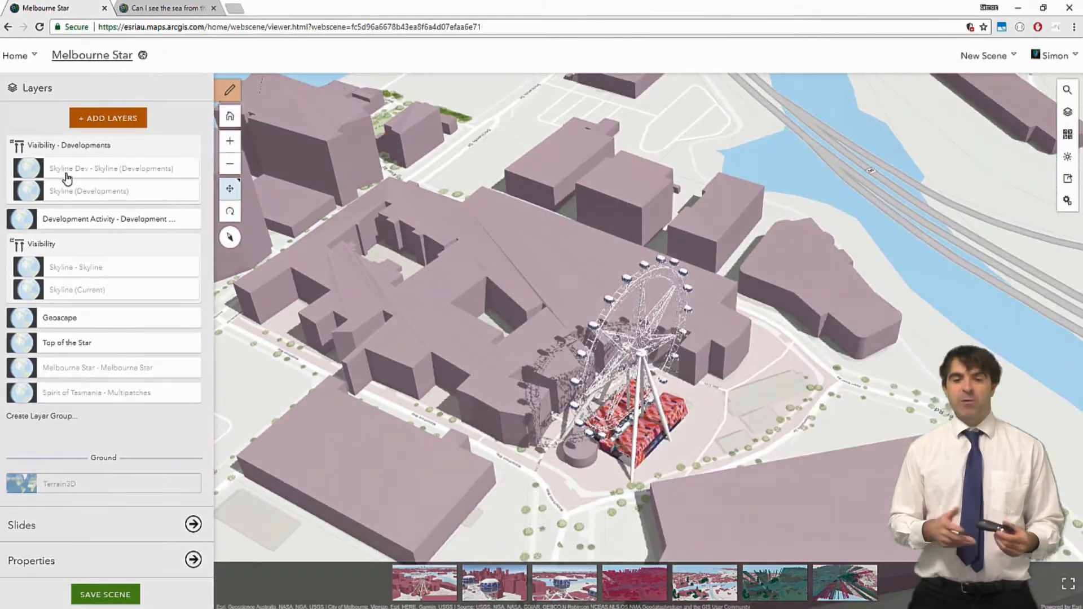
{"action": "left_click", "coordinate": [77, 535]}
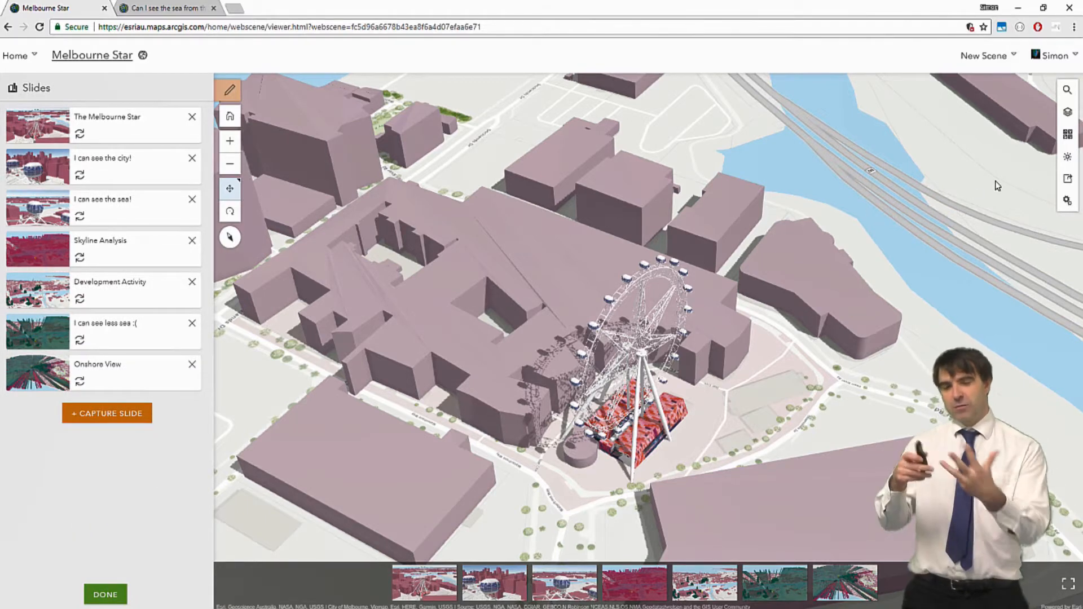
{"action": "left_click", "coordinate": [1069, 180]}
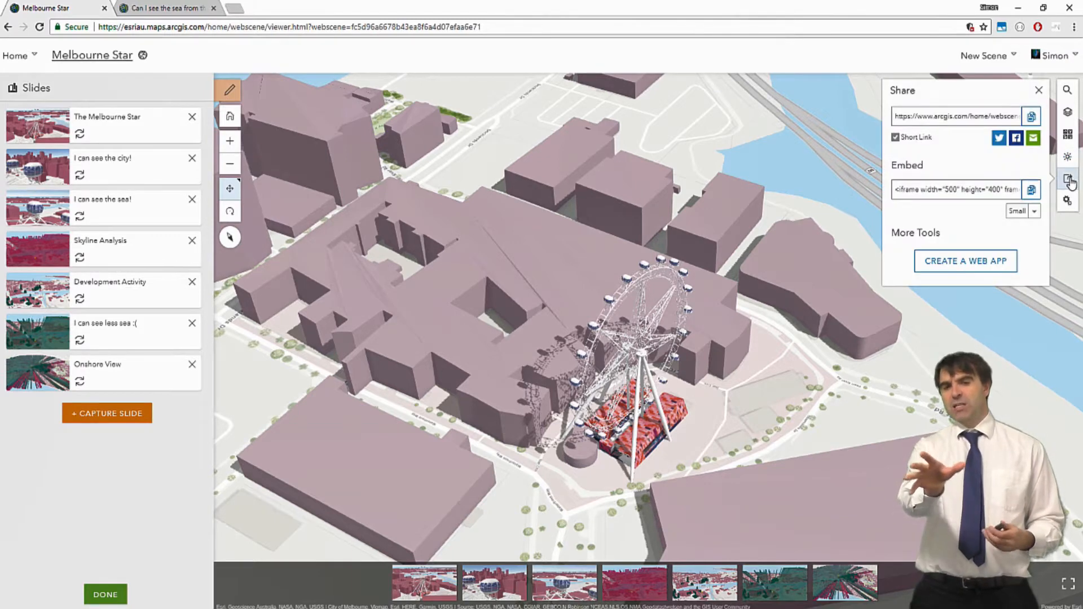
{"action": "left_click", "coordinate": [1005, 265]}
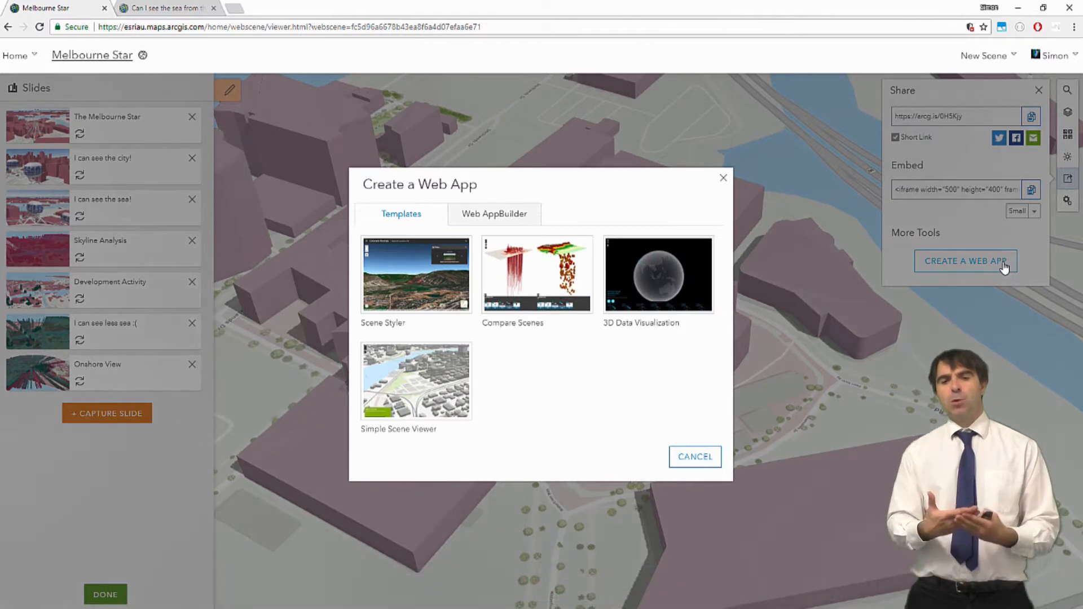
{"action": "left_click", "coordinate": [167, 9]}
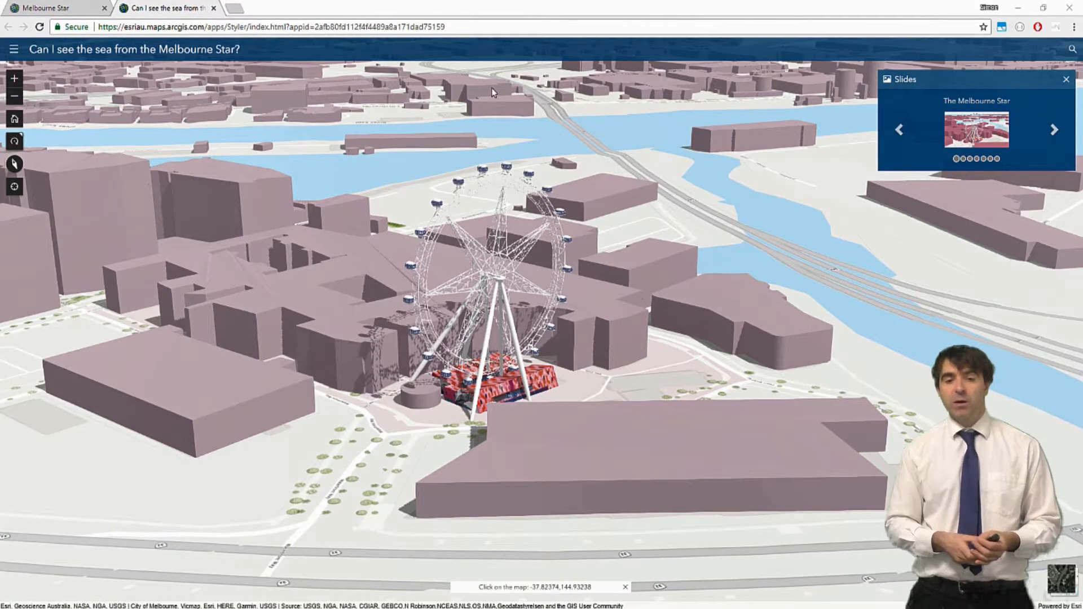
Step through the slides from The Melbourne Star to Onshore View, checking one location's details
{"action": "left_click", "coordinate": [956, 159]}
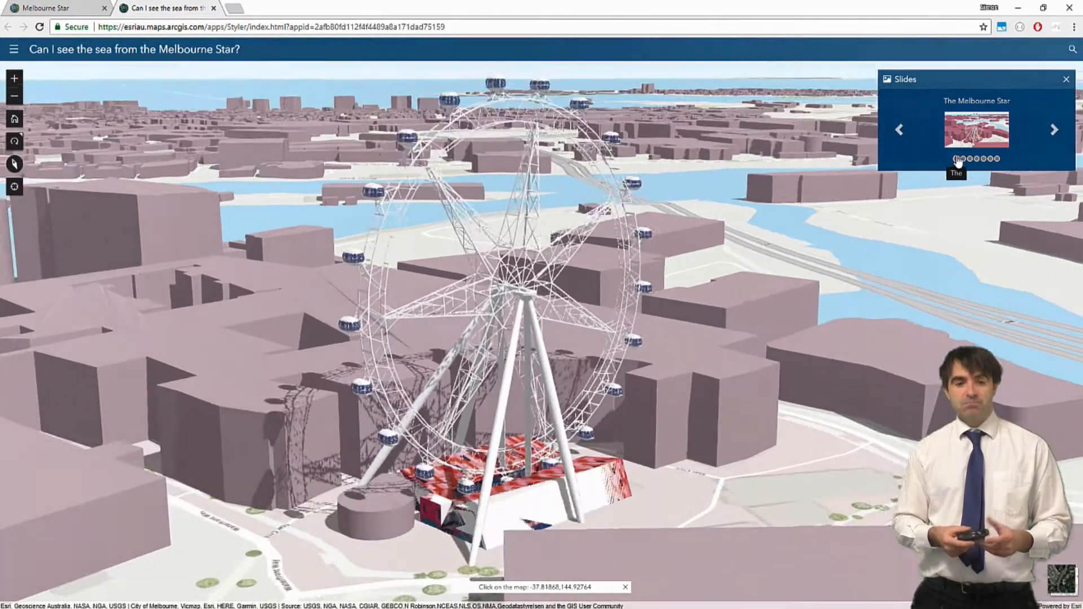
{"action": "left_click", "coordinate": [1054, 133]}
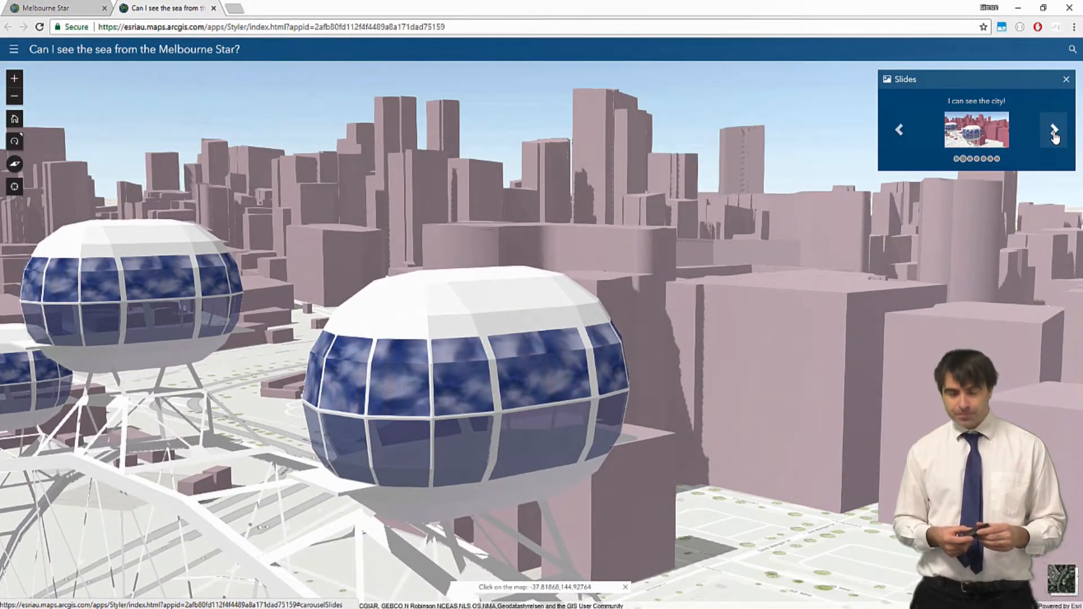
{"action": "left_click", "coordinate": [1054, 131]}
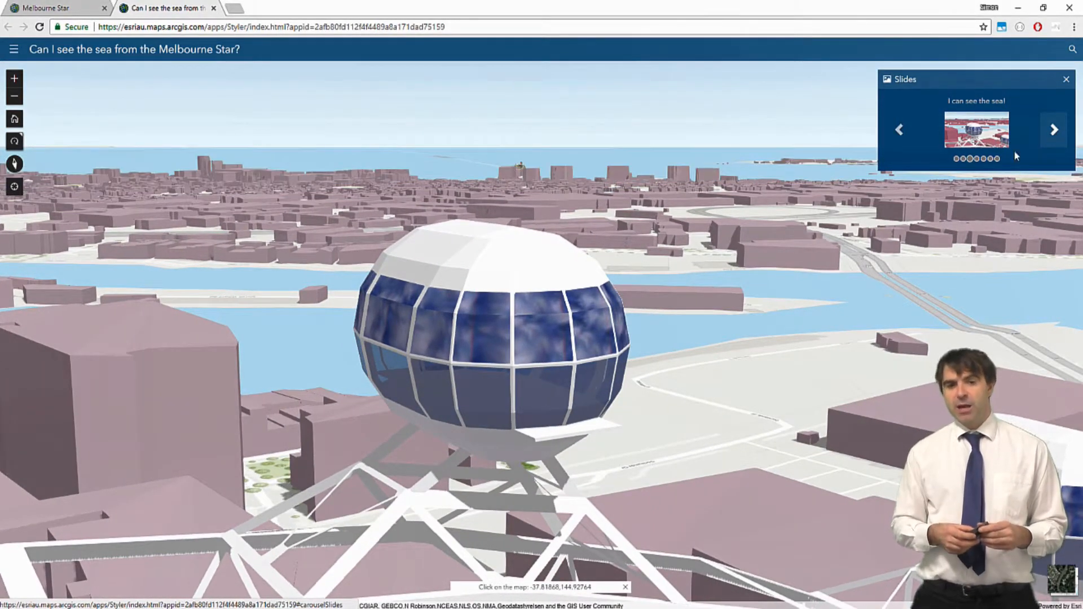
{"action": "right_click_drag", "start_coordinate": [545, 328], "coordinate": [709, 323]}
{"action": "left_click", "coordinate": [1055, 131]}
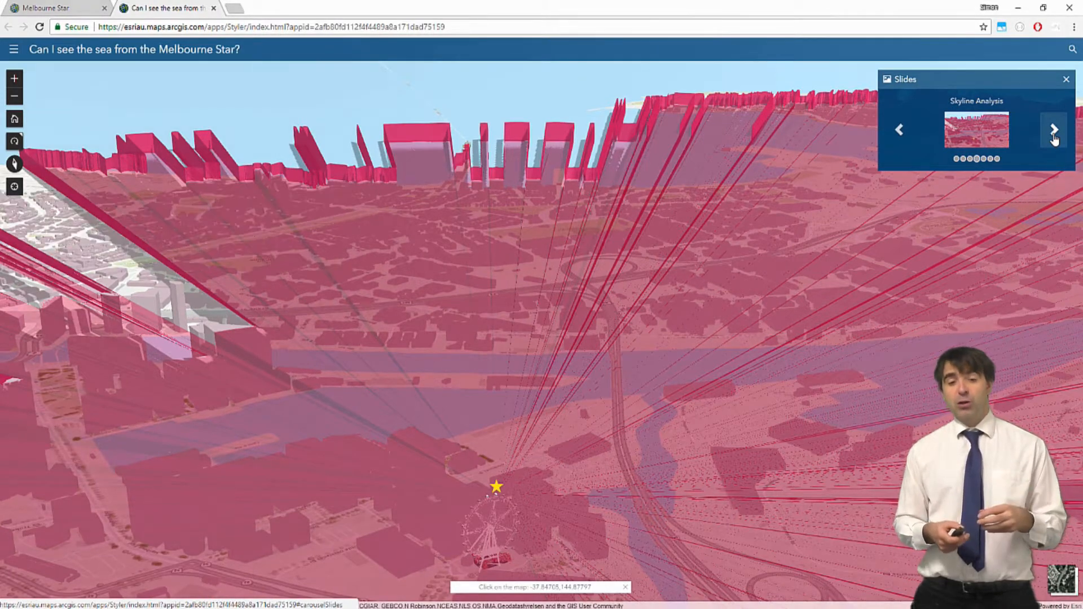
{"action": "left_click", "coordinate": [1054, 133]}
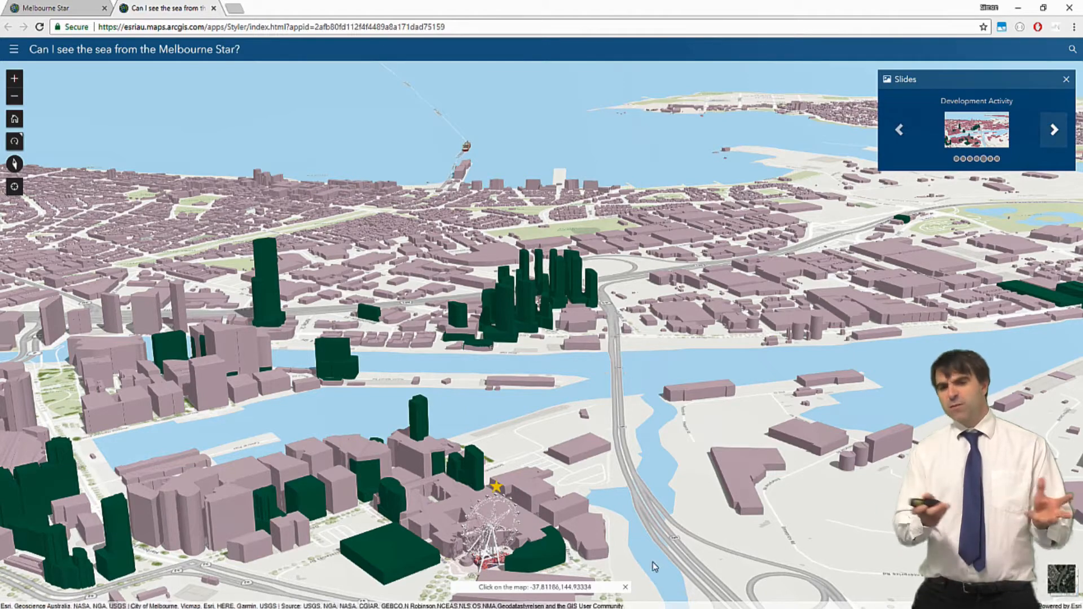
{"action": "left_click", "coordinate": [509, 338]}
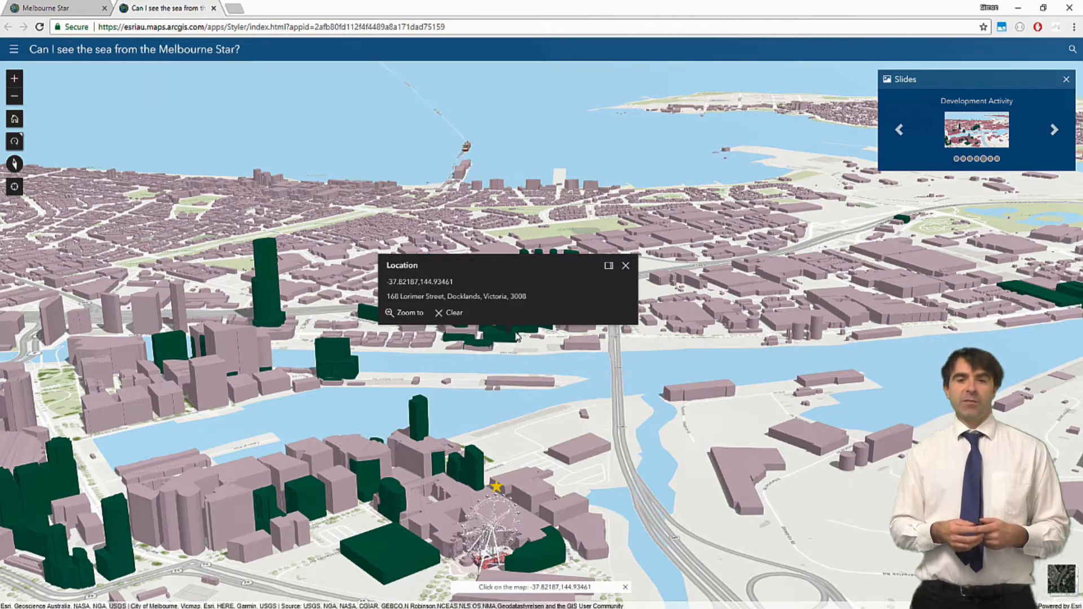
{"action": "left_click", "coordinate": [627, 265]}
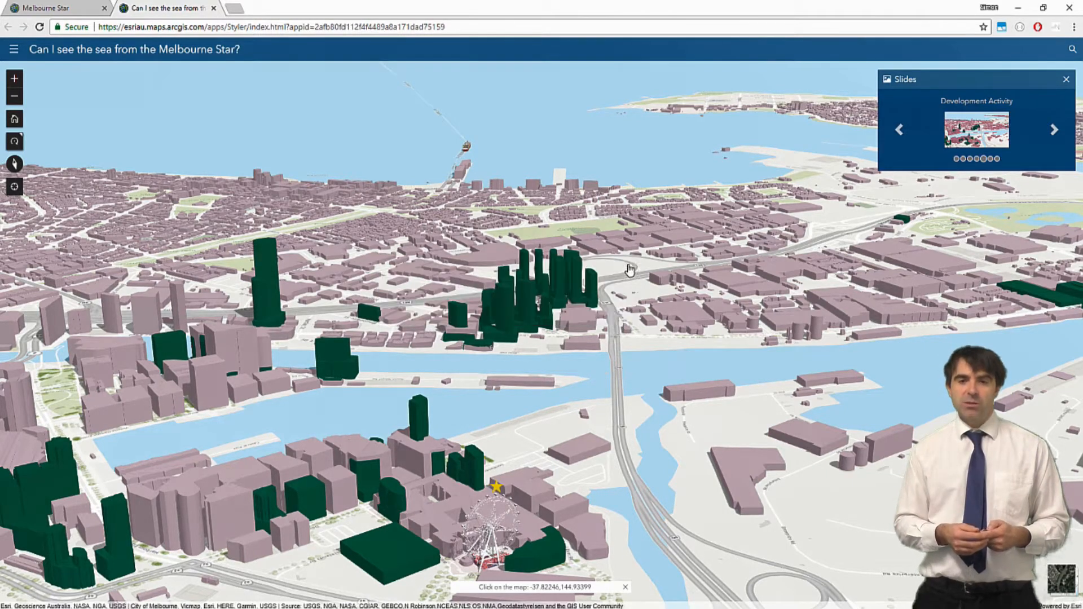
{"action": "left_click", "coordinate": [1059, 134]}
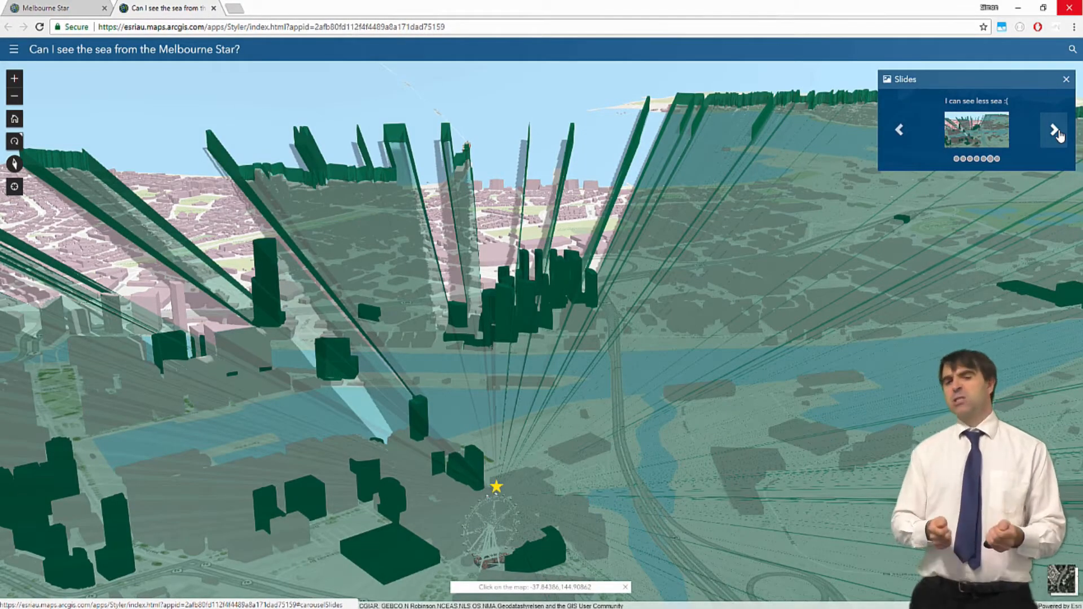
{"action": "left_click", "coordinate": [1059, 135]}
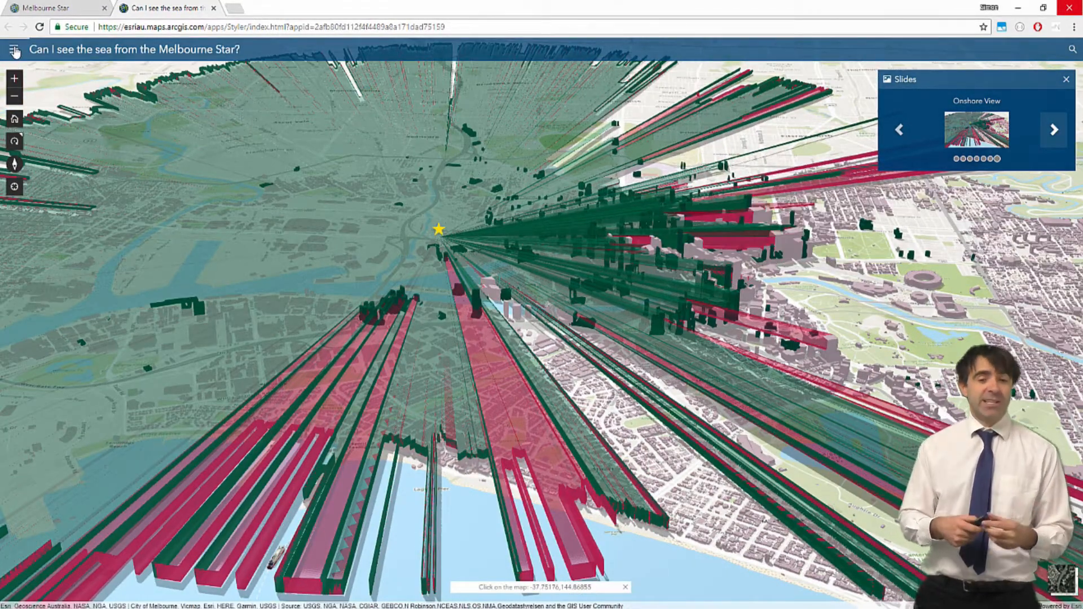
Show the scene's layer list and turn the Visibility layer off and back on
{"action": "left_click", "coordinate": [15, 51]}
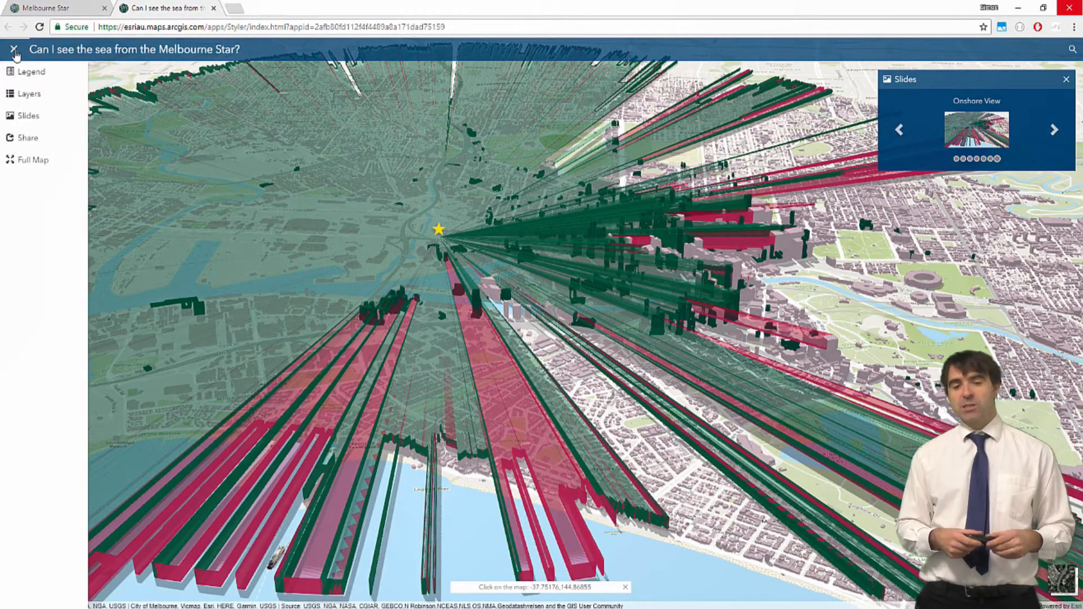
{"action": "left_click", "coordinate": [12, 95]}
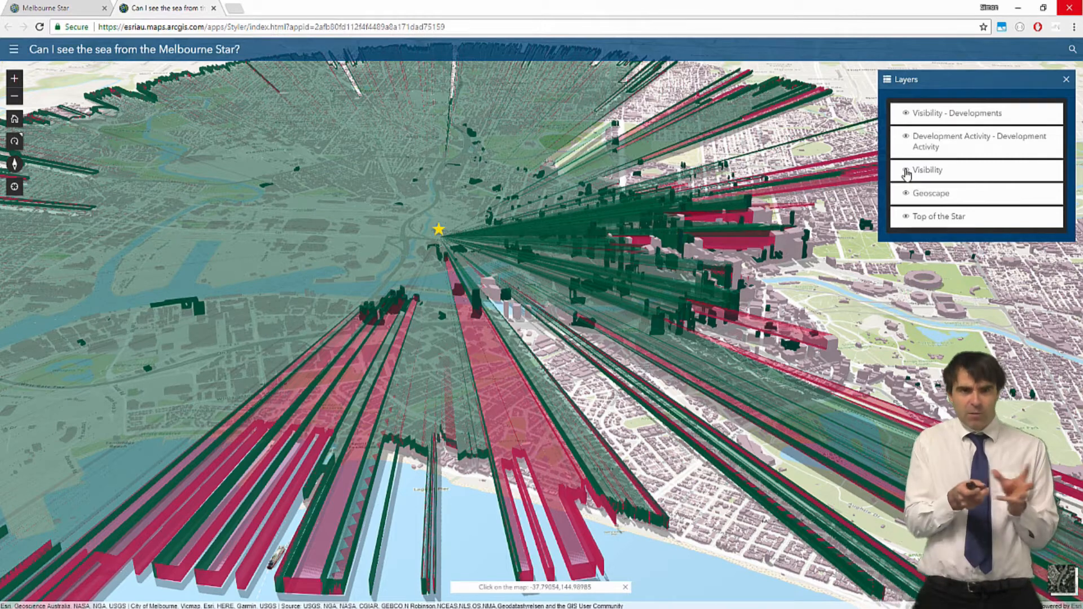
{"action": "left_click", "coordinate": [906, 171]}
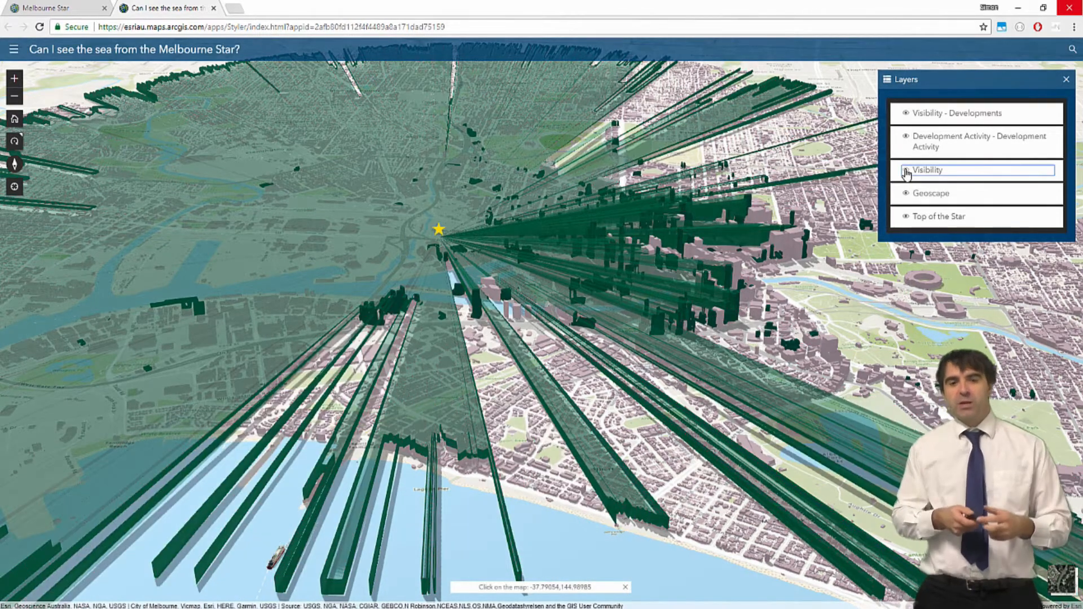
{"action": "left_click", "coordinate": [906, 171]}
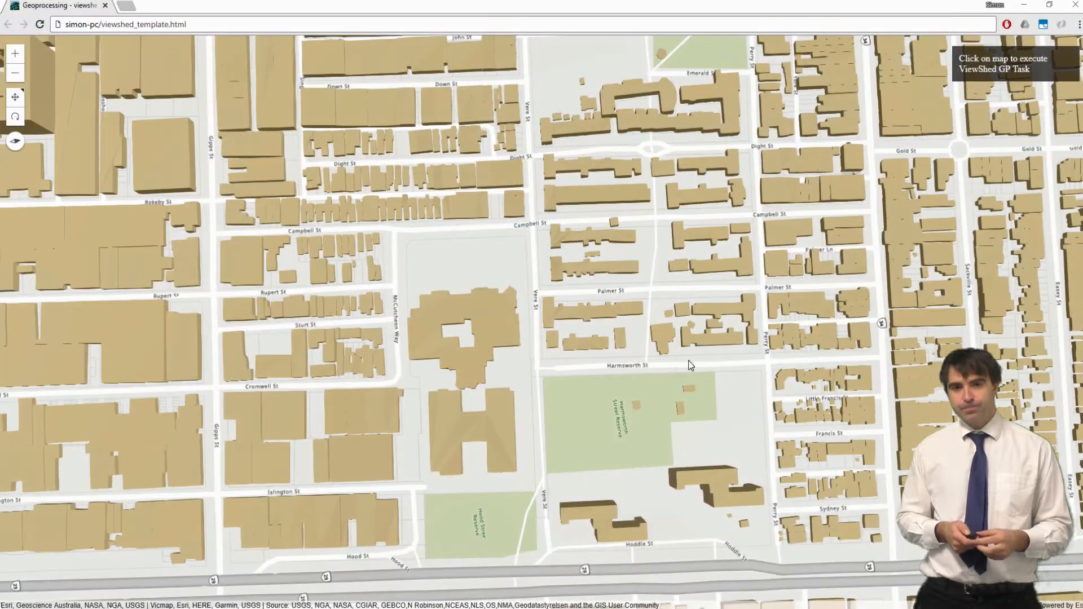
Run a viewshed from a point near the large building, then rotate, zoom and tilt toward it
{"action": "left_click", "coordinate": [459, 284]}
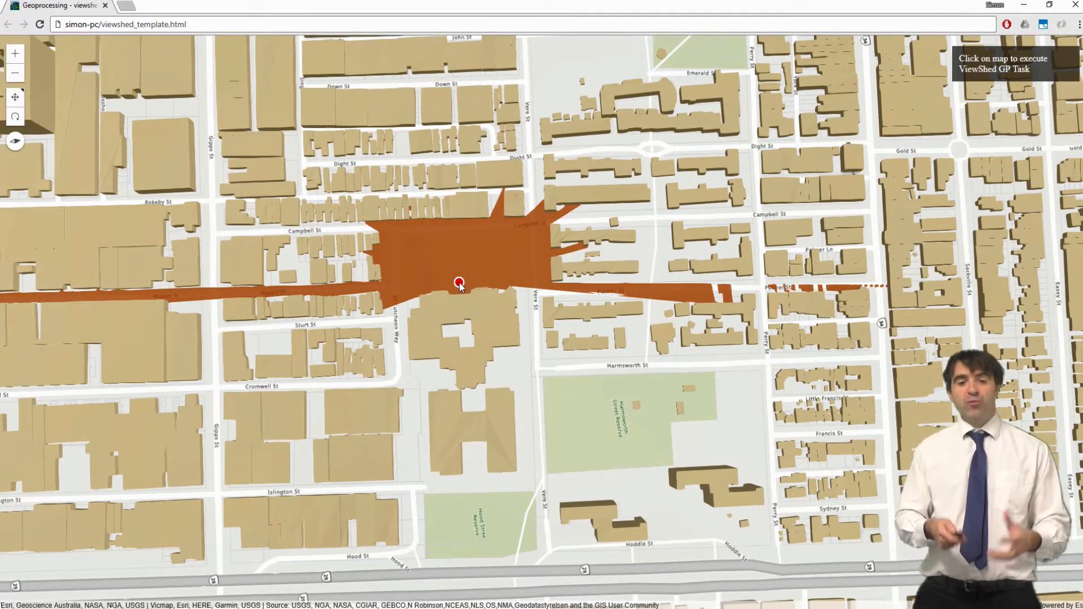
{"action": "right_click_drag", "start_coordinate": [440, 266], "coordinate": [170, 202]}
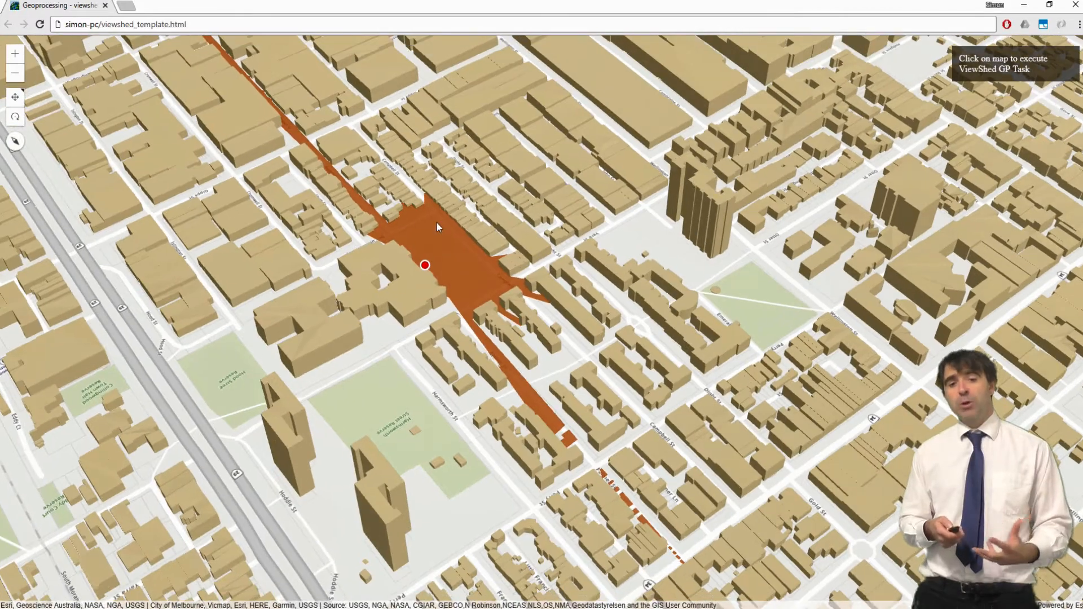
{"action": "scroll", "coordinate": [437, 221], "scroll_direction": "up", "scroll_amount": 4}
{"action": "right_click_drag", "start_coordinate": [447, 252], "coordinate": [796, 275]}
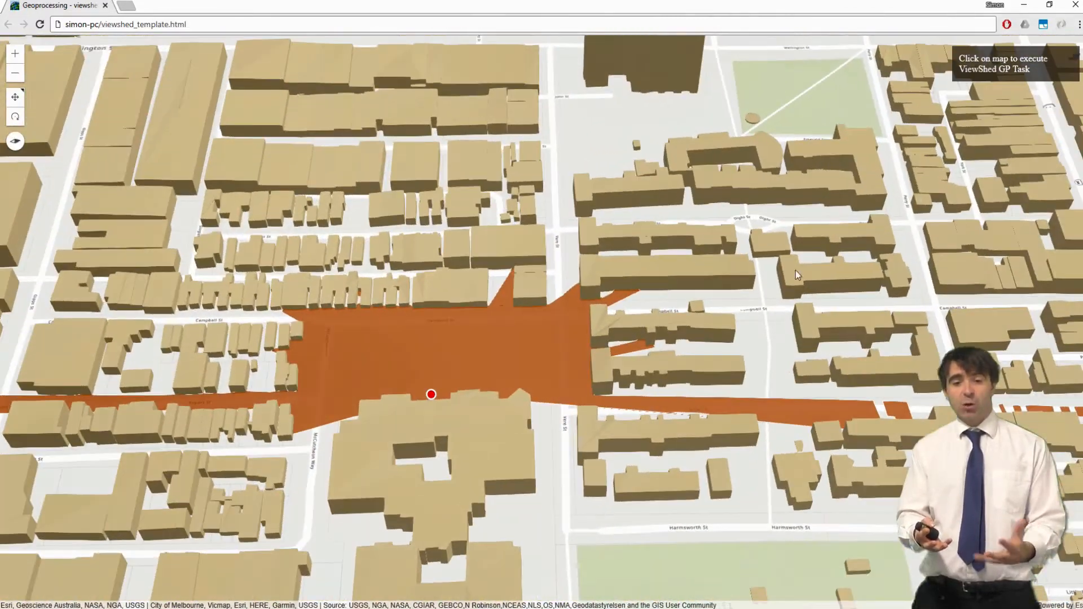
{"action": "left_click_drag", "start_coordinate": [968, 442], "coordinate": [781, 418]}
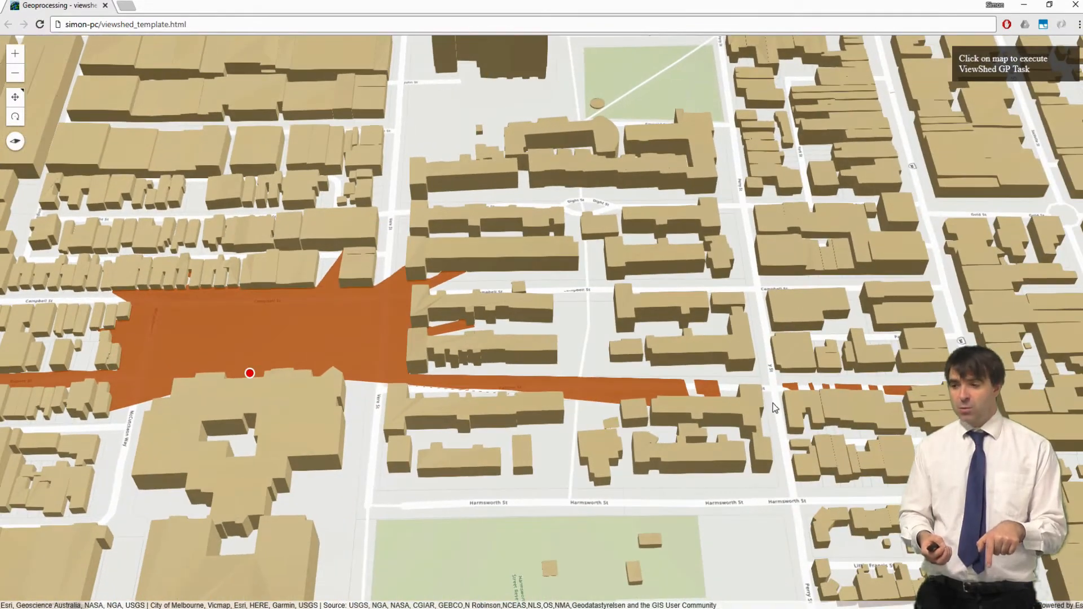
Run a second viewshed on a north–south street and tilt to street level along it
{"action": "left_click", "coordinate": [773, 403]}
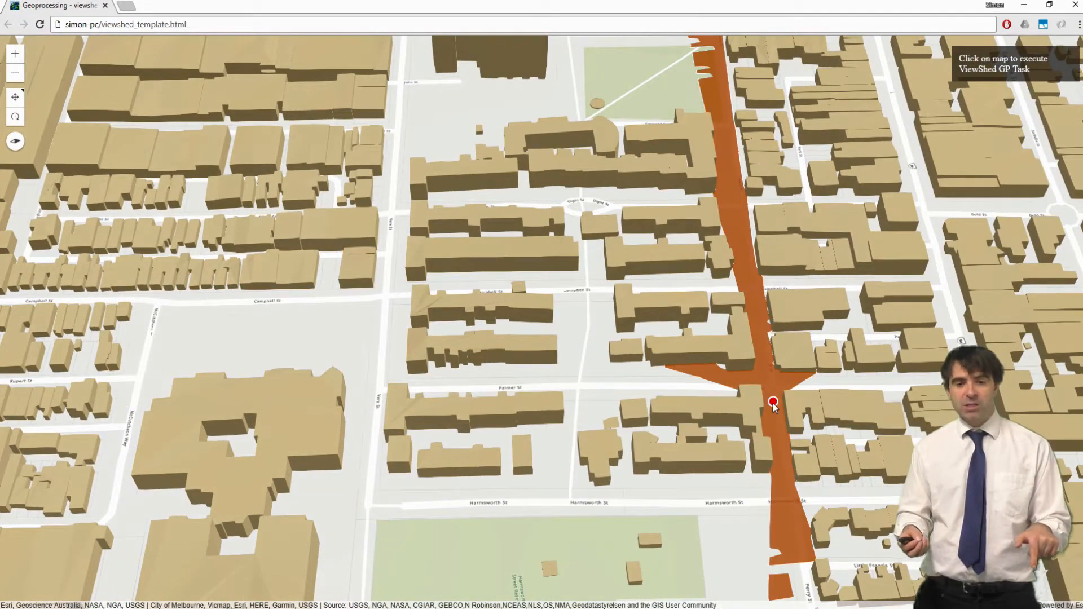
{"action": "left_click_drag", "start_coordinate": [802, 407], "coordinate": [632, 376]}
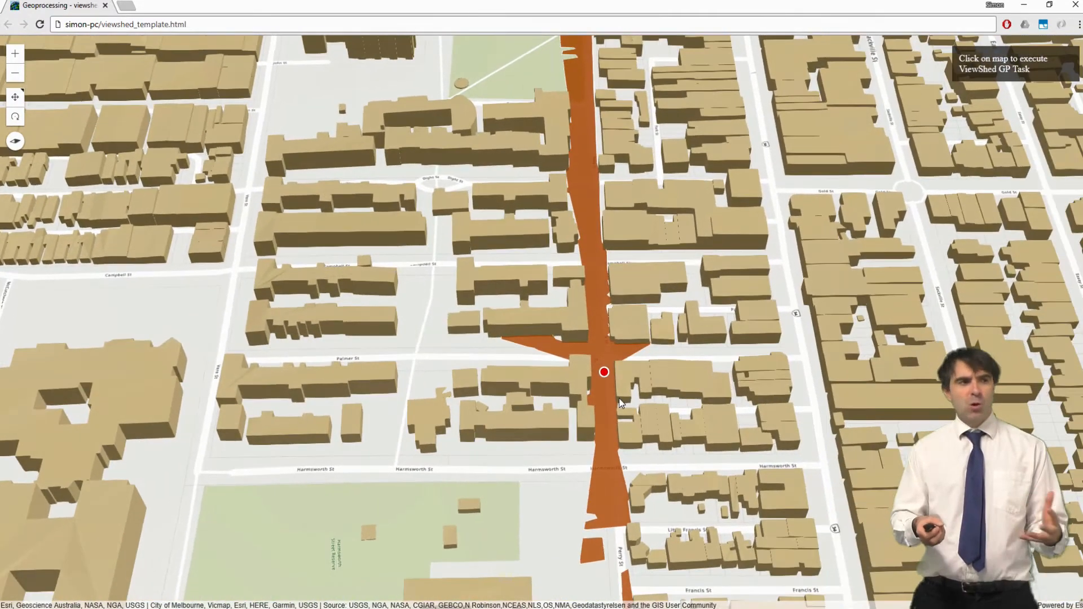
{"action": "scroll", "coordinate": [617, 397], "scroll_direction": "up", "scroll_amount": 5}
{"action": "scroll", "coordinate": [608, 386], "scroll_direction": "up", "scroll_amount": 4}
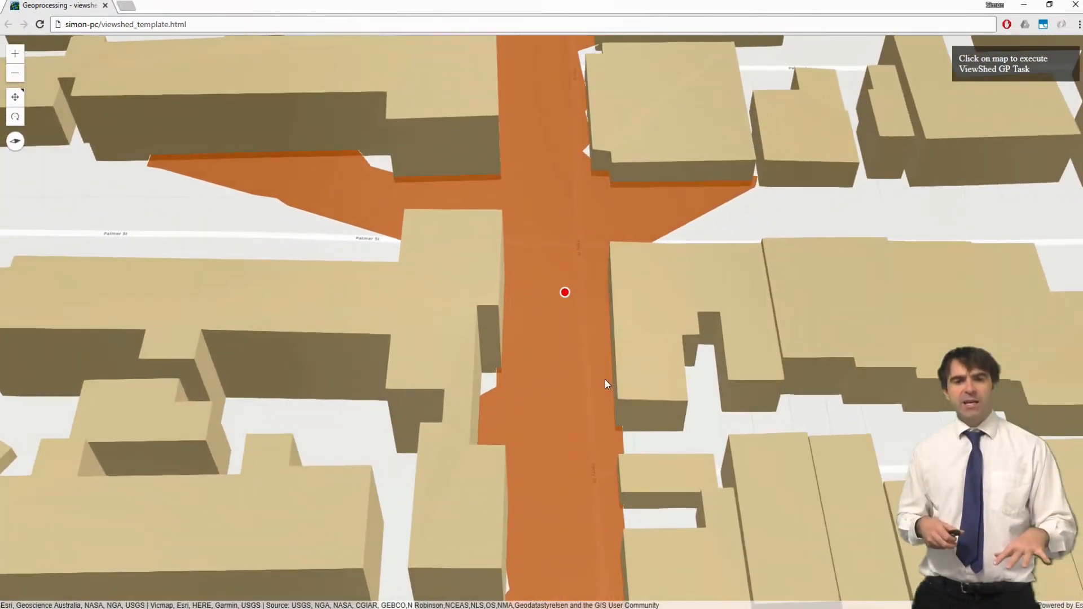
{"action": "right_click_drag", "start_coordinate": [593, 317], "coordinate": [592, 224]}
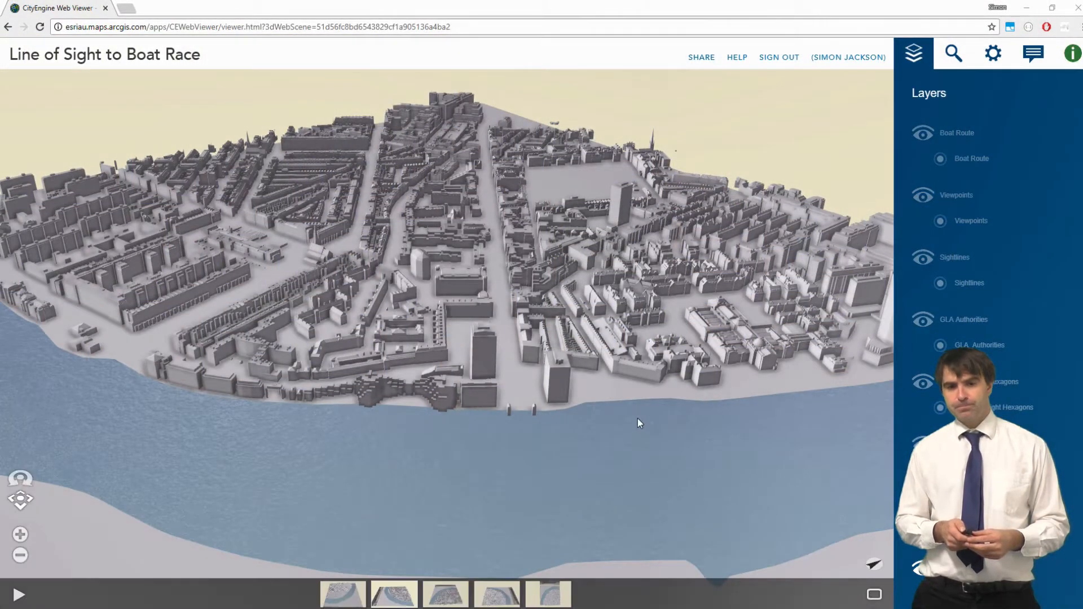
Show the Boat Route and Viewpoints layers, and briefly preview the height hexagons before hiding them
{"action": "left_click", "coordinate": [909, 141]}
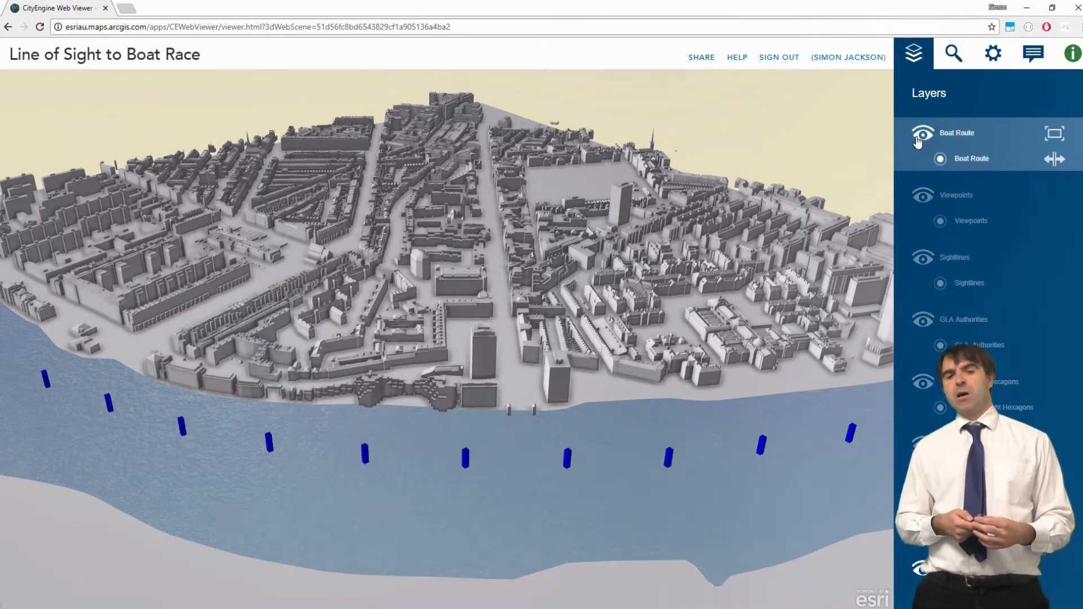
{"action": "left_click", "coordinate": [900, 218]}
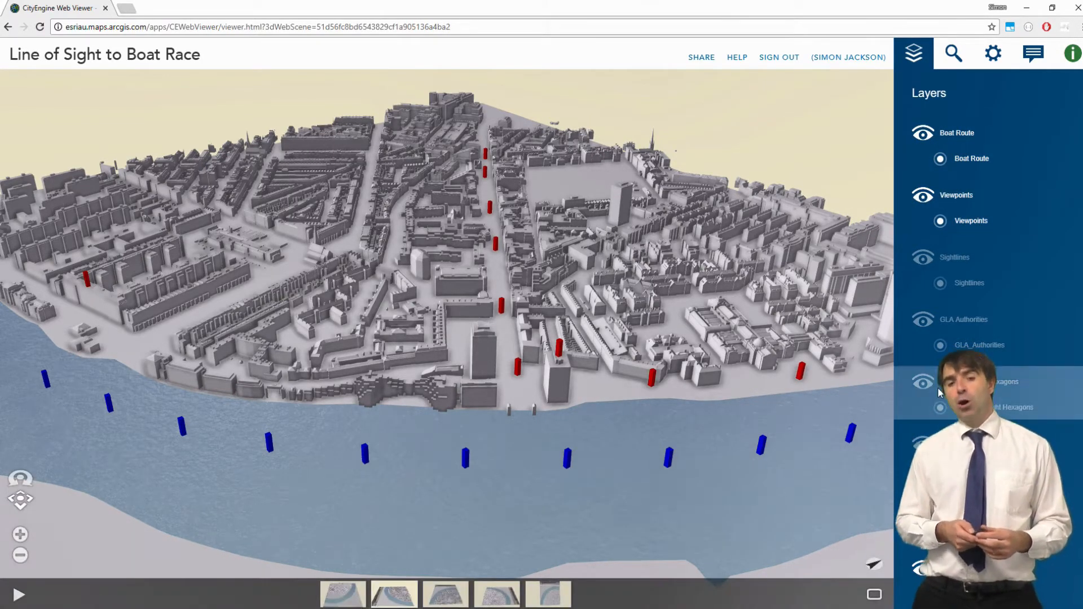
{"action": "left_click", "coordinate": [922, 389]}
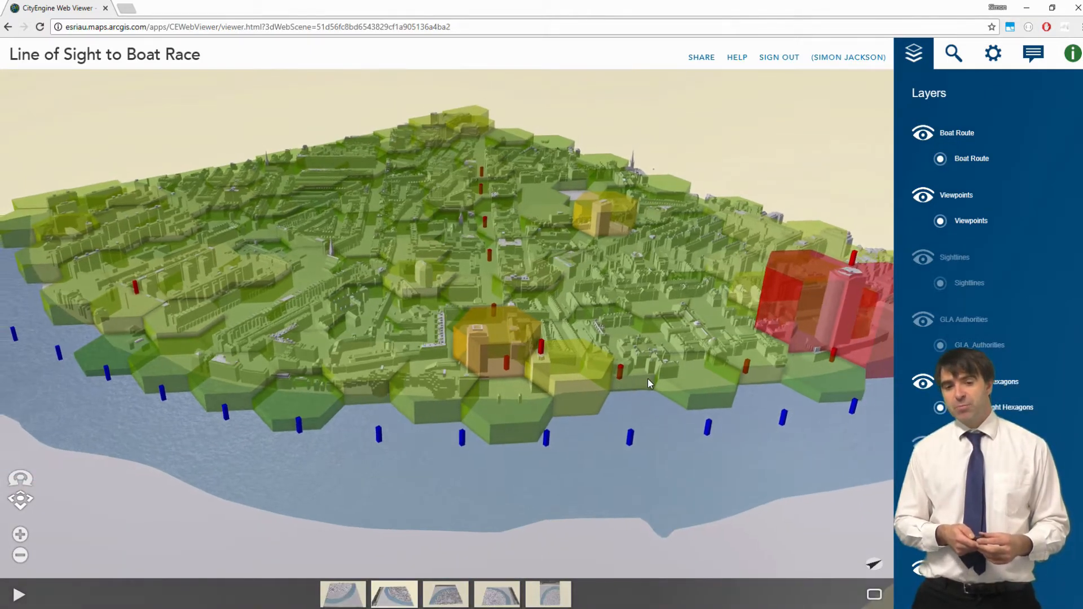
{"action": "mouse_move", "coordinate": [648, 379]}
{"action": "left_mouse_down"}
{"action": "mouse_move", "coordinate": [712, 374]}
{"action": "mouse_move", "coordinate": [706, 391]}
{"action": "mouse_move", "coordinate": [659, 394]}
{"action": "left_mouse_up"}
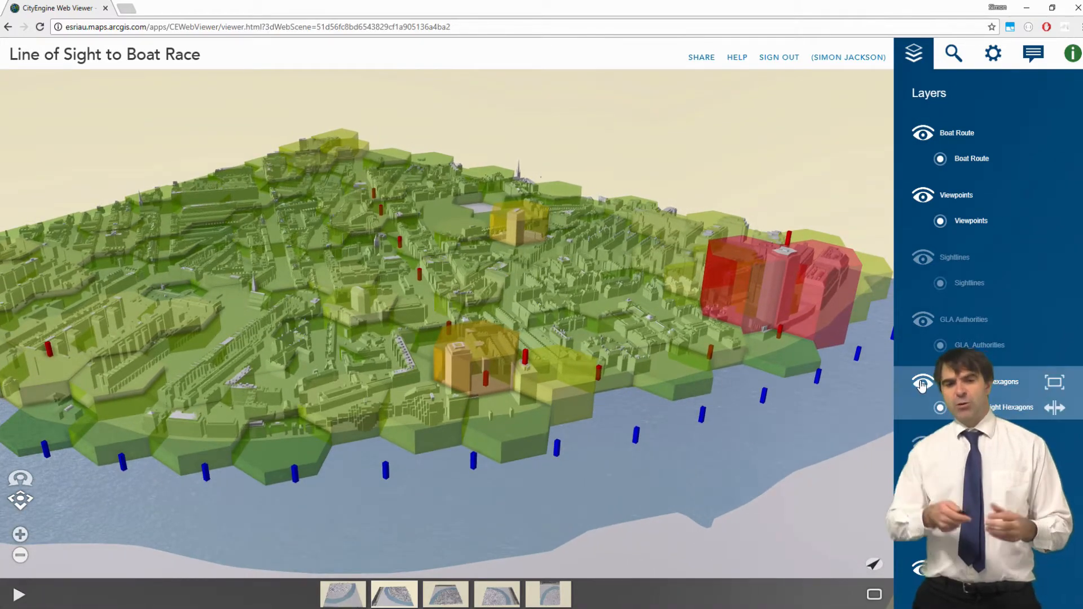
{"action": "left_click", "coordinate": [923, 383]}
Show the Sightlines layer and orbit the city to centre the sightlines
{"action": "left_click", "coordinate": [923, 259]}
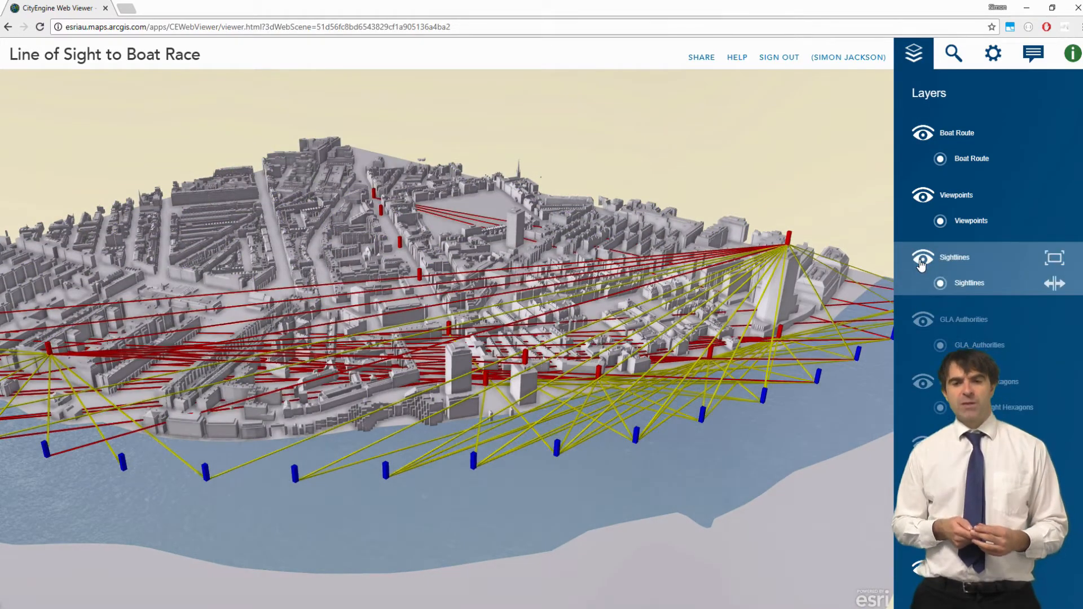
{"action": "left_click_drag", "start_coordinate": [740, 353], "coordinate": [452, 355]}
{"action": "mouse_move", "coordinate": [1036, 219]}
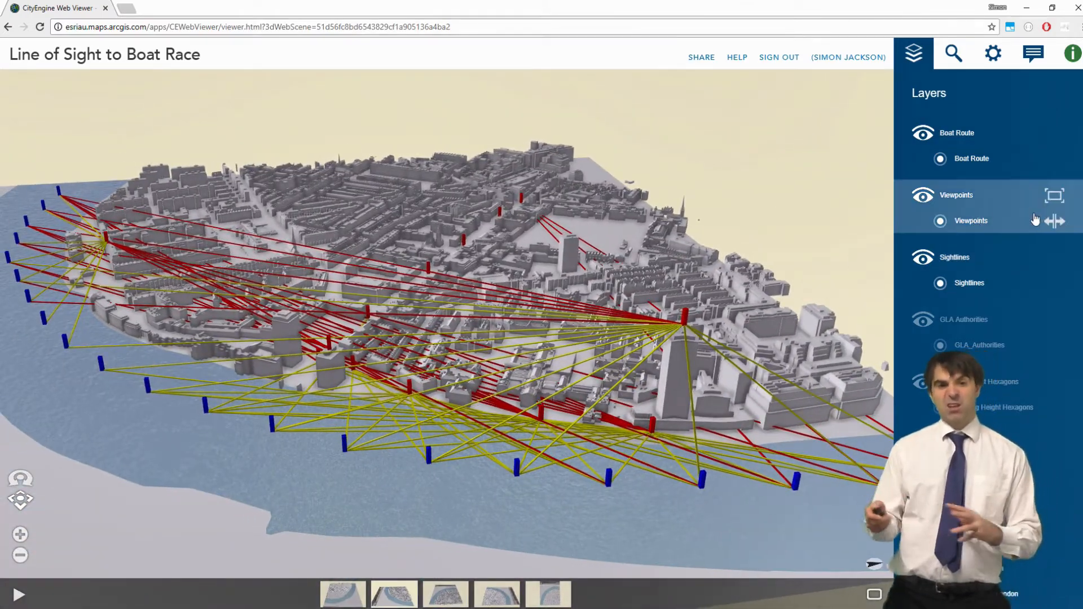
{"action": "mouse_move", "coordinate": [1060, 285]}
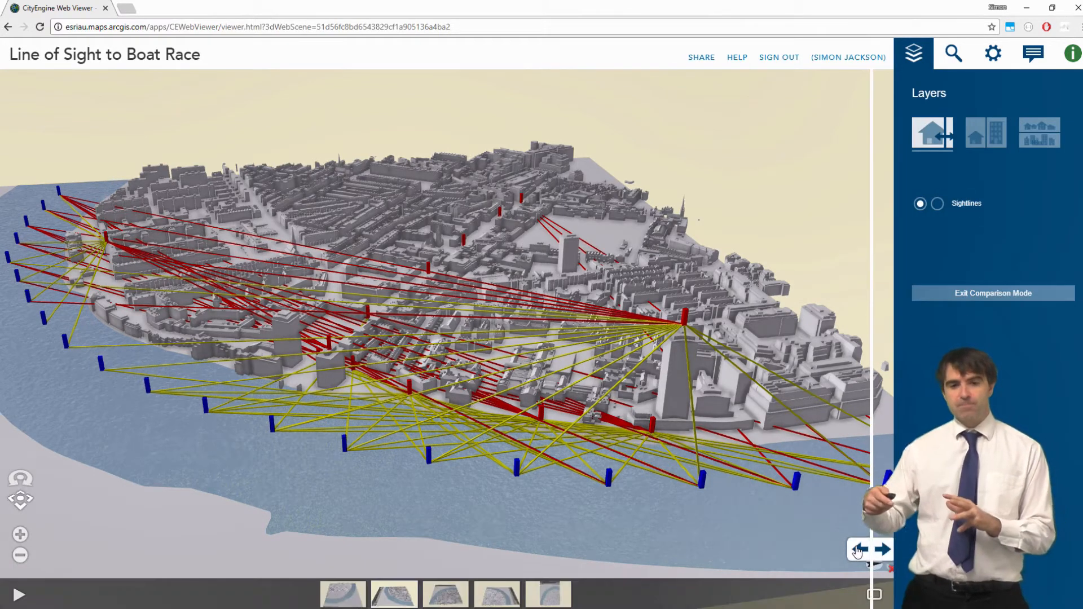
Drag the comparison divider left to reveal more of the second Sightlines version
{"action": "mouse_move", "coordinate": [857, 552]}
{"action": "left_mouse_down"}
{"action": "mouse_move", "coordinate": [19, 548]}
{"action": "mouse_move", "coordinate": [866, 543]}
{"action": "left_mouse_up"}
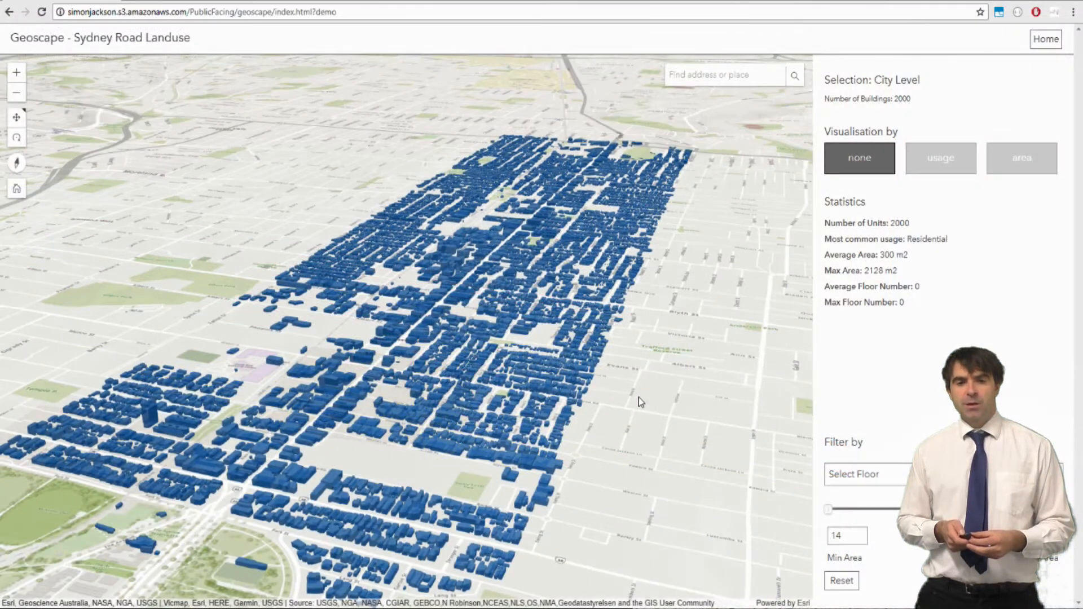
Colour the buildings by land use and filter to commercial, industrial, then residential
{"action": "right_click_drag", "start_coordinate": [638, 397], "coordinate": [801, 313]}
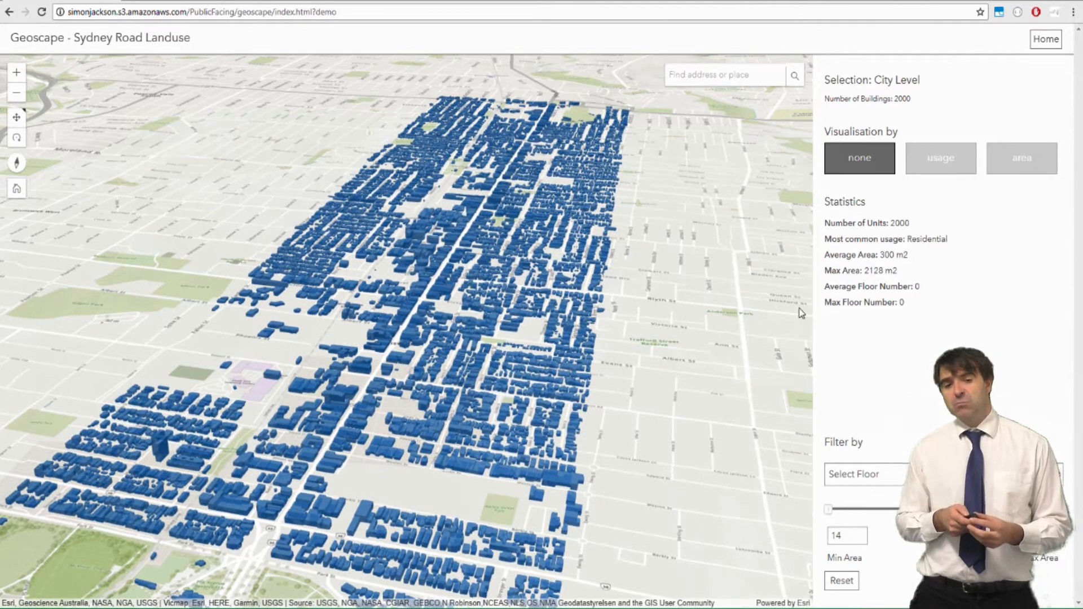
{"action": "left_click", "coordinate": [936, 163]}
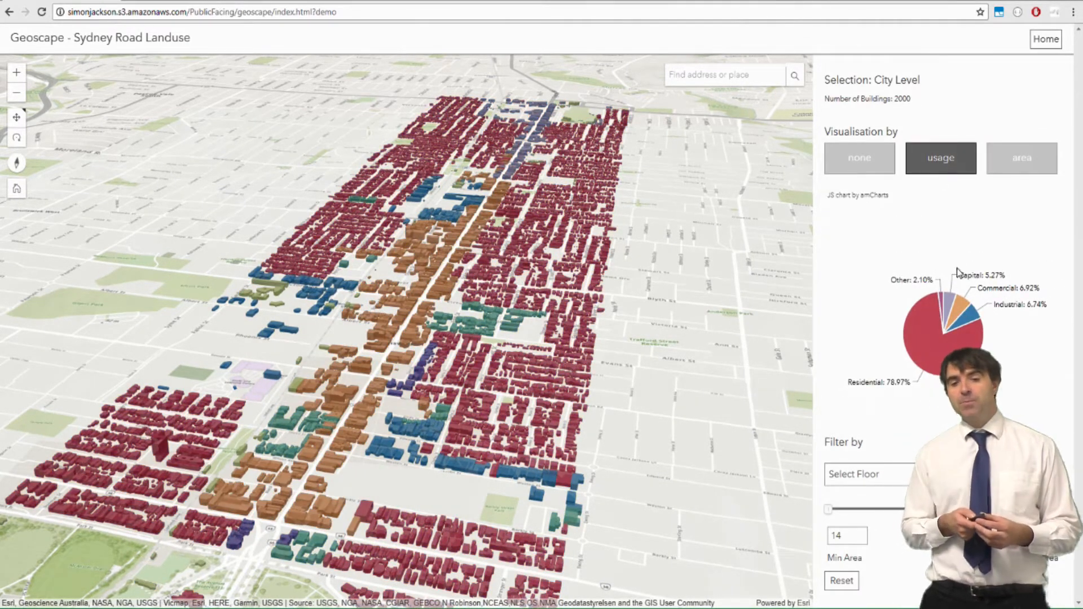
{"action": "left_click", "coordinate": [960, 307]}
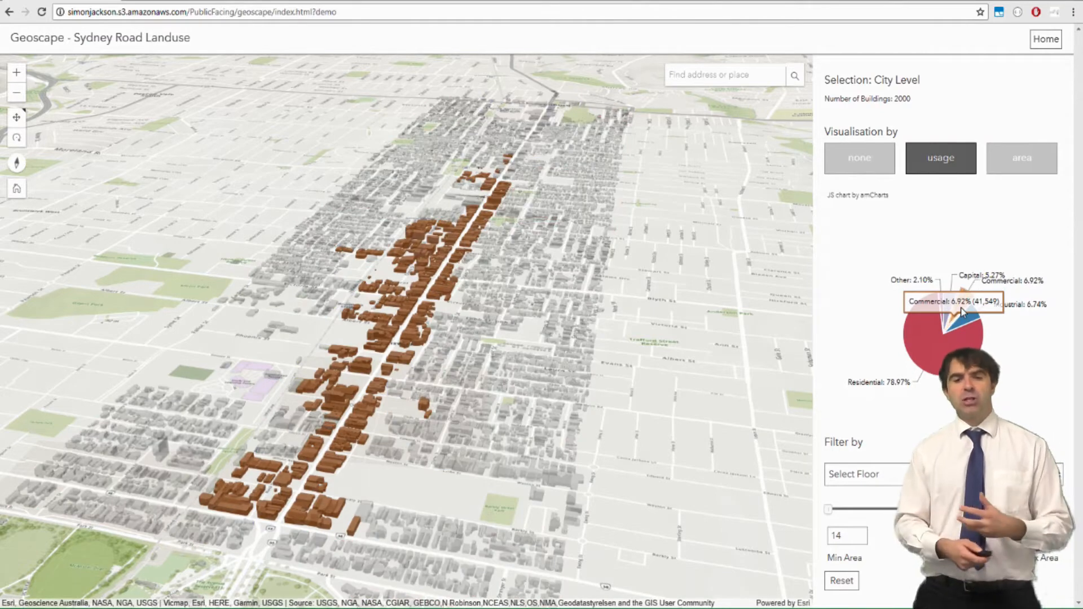
{"action": "left_click", "coordinate": [971, 319]}
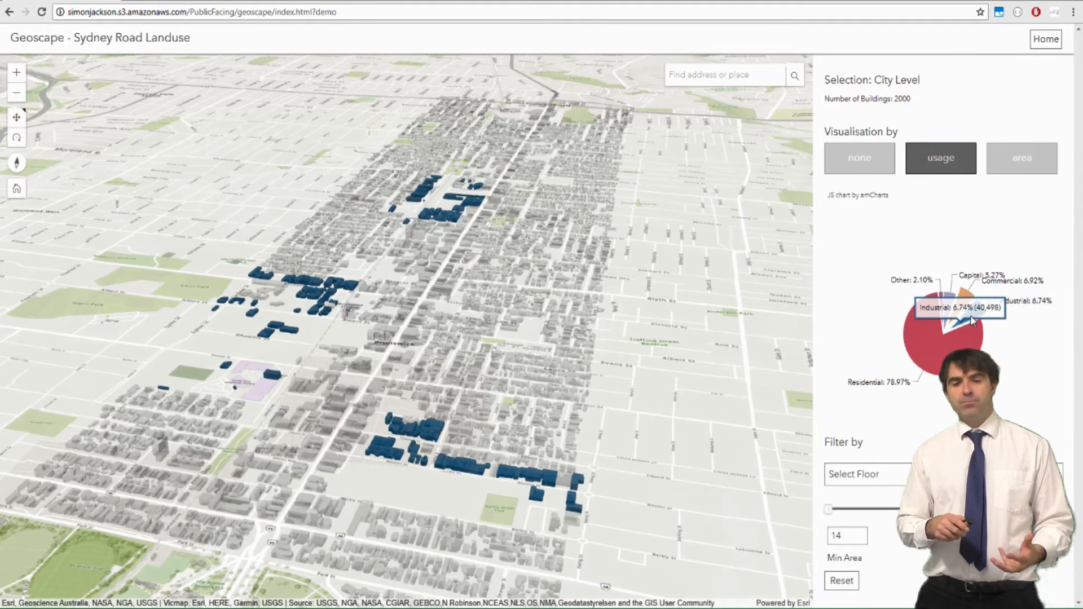
{"action": "left_click", "coordinate": [978, 341]}
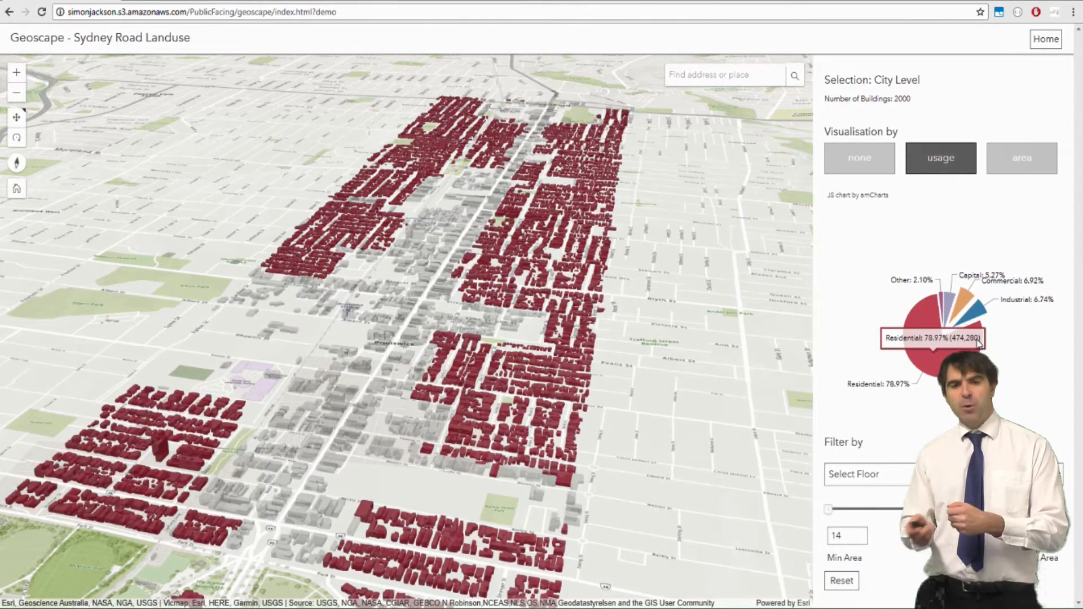
Colour the buildings by floor area and raise the Min Area slider to 374
{"action": "left_click", "coordinate": [1030, 168]}
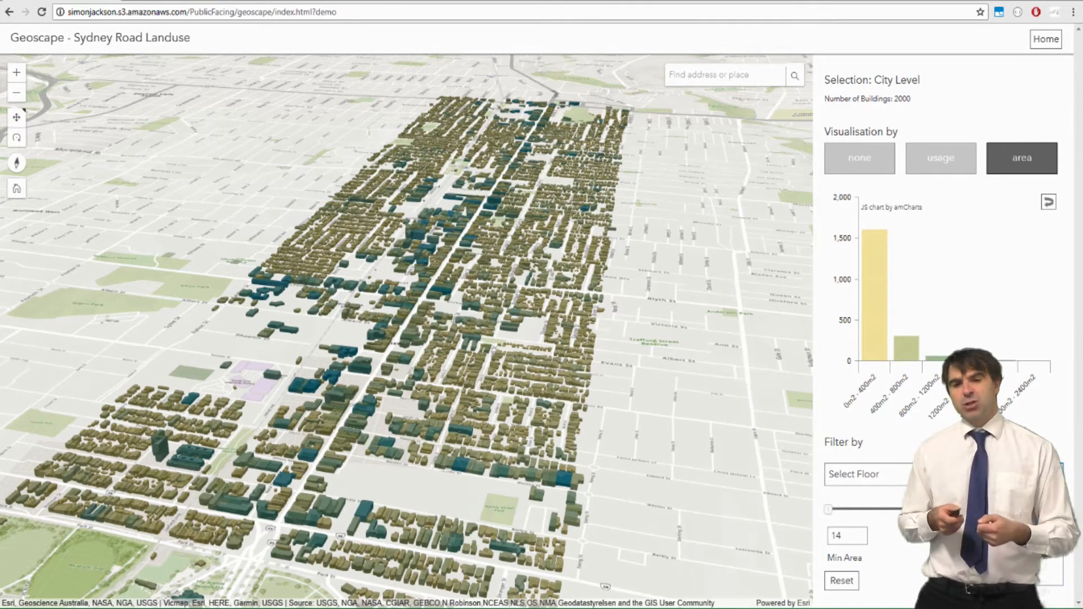
{"action": "left_click", "coordinate": [1004, 567]}
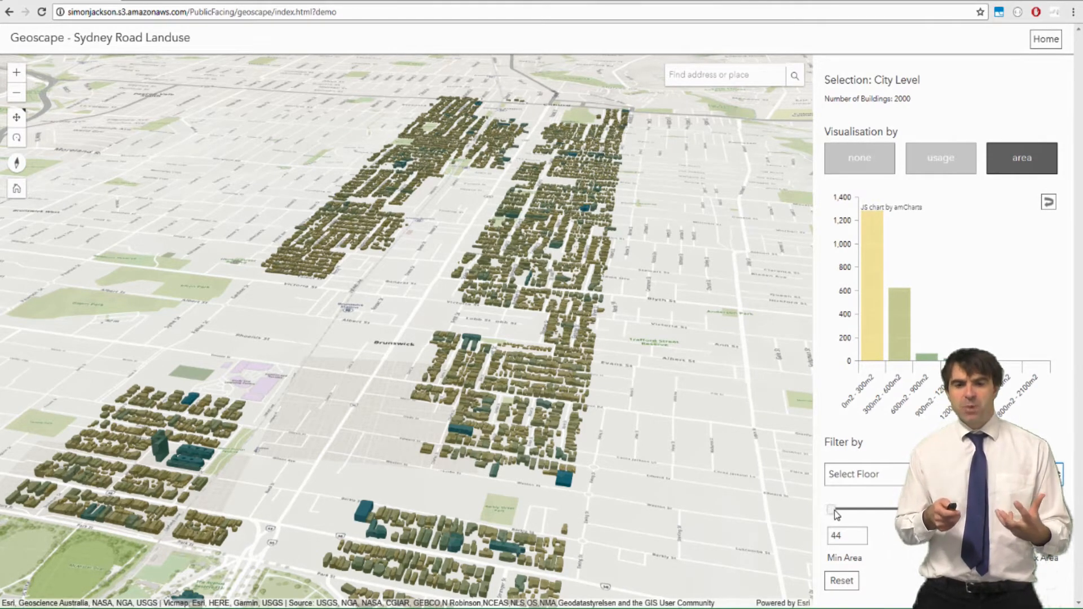
{"action": "left_click_drag", "start_coordinate": [836, 514], "coordinate": [846, 515]}
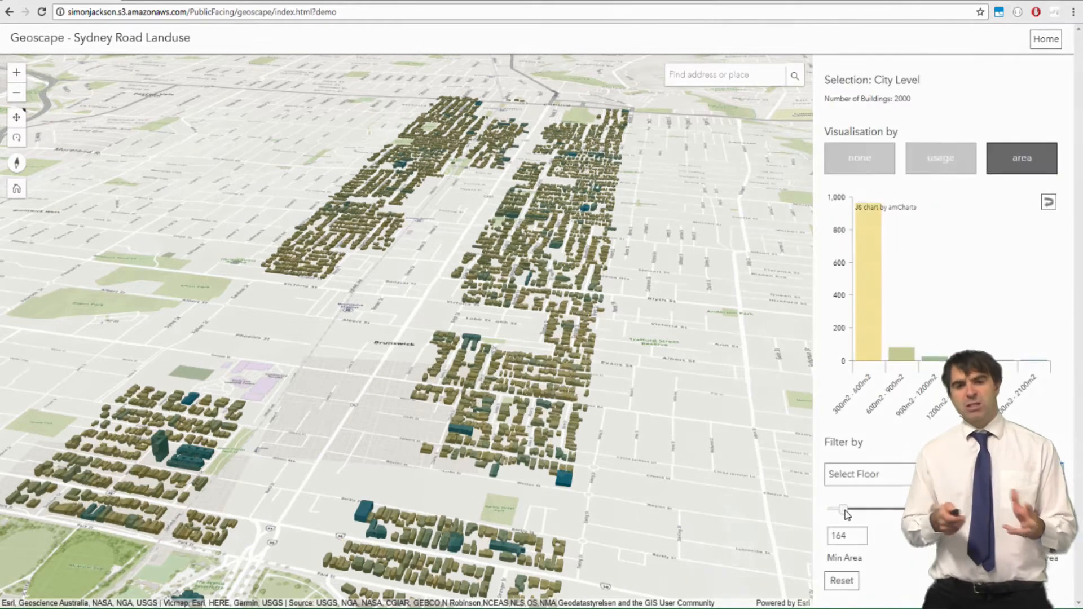
{"action": "left_click_drag", "start_coordinate": [846, 514], "coordinate": [868, 512]}
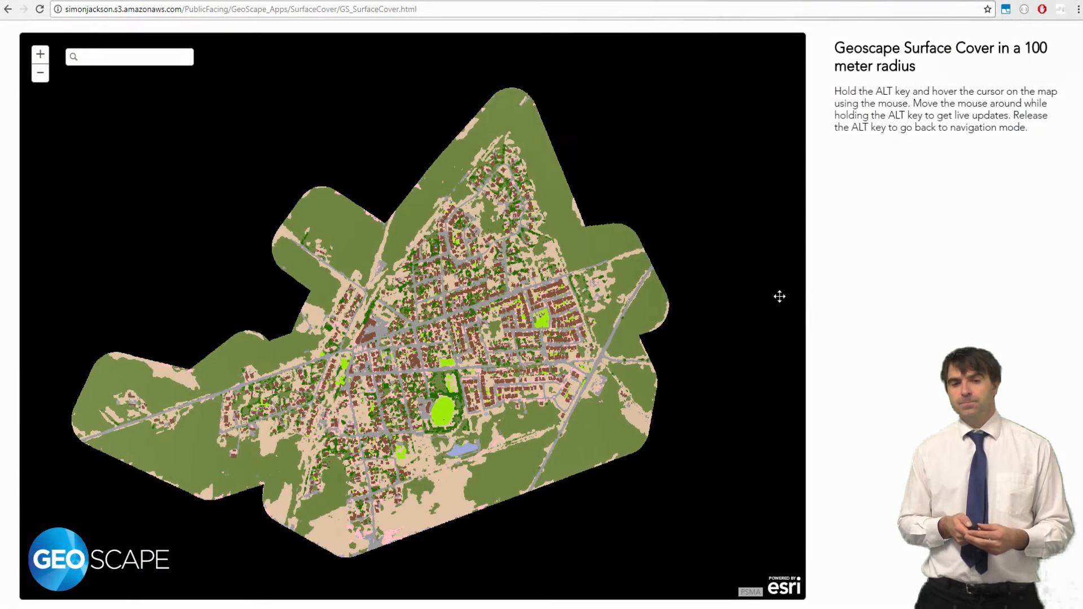
Show 100 m surface cover pie charts over the town, then zoom to buildings for live updates
{"action": "key", "text": "alt"}
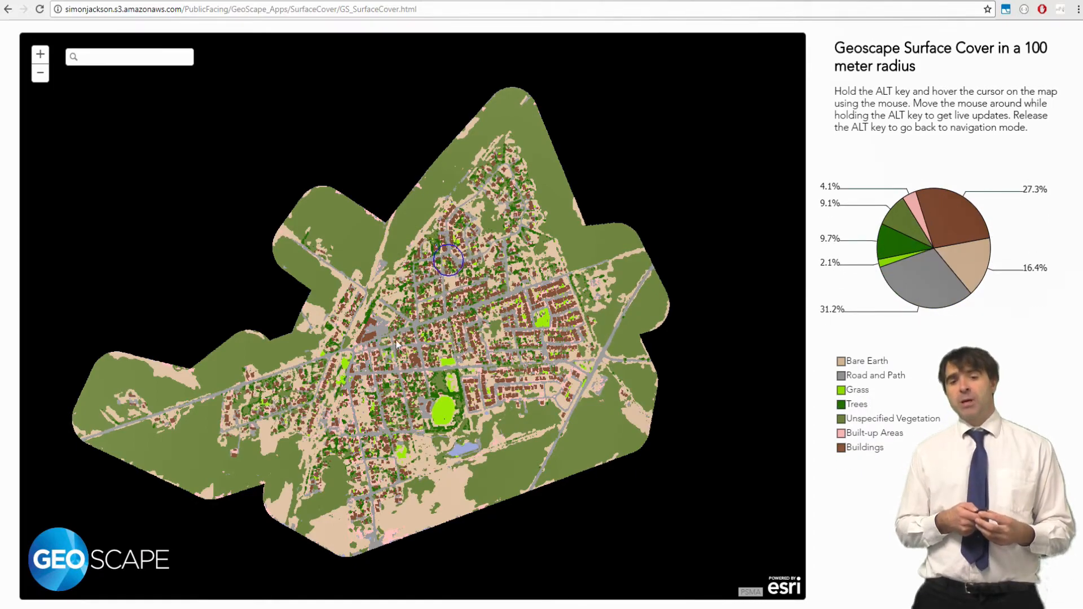
{"action": "scroll", "coordinate": [397, 344], "scroll_direction": "up", "scroll_amount": 5}
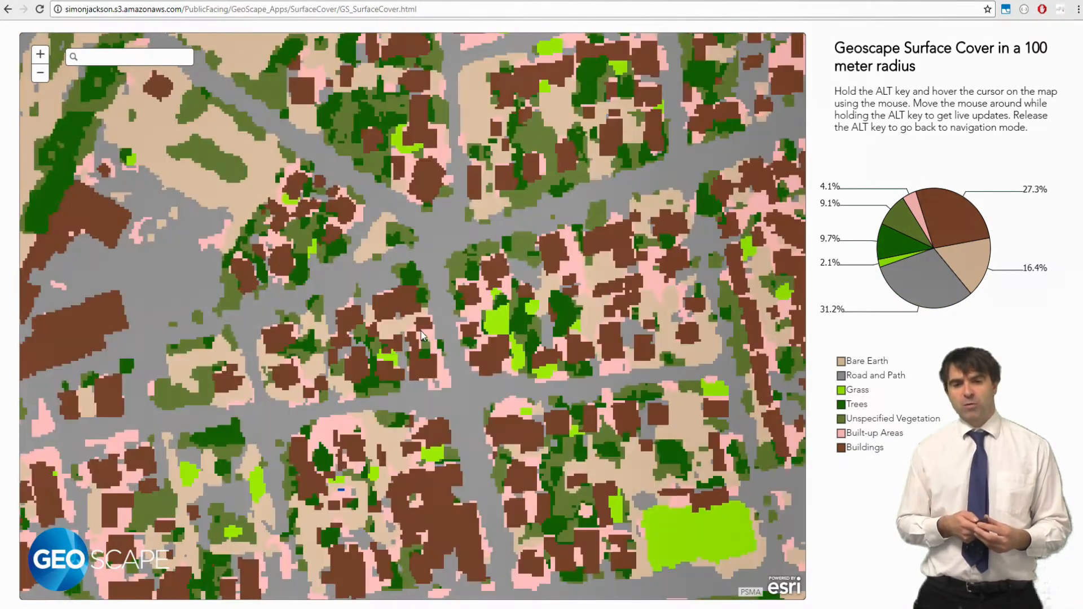
{"action": "key", "text": "alt"}
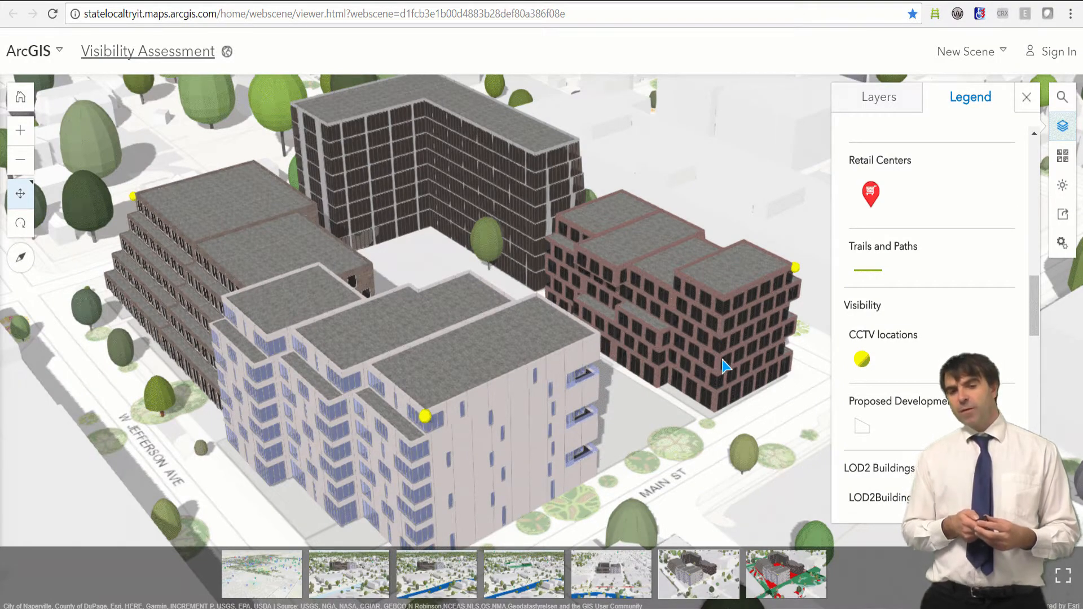
Apply the CCTV Visibility slide and orbit closely around one yellow CCTV camera's coverage
{"action": "left_click", "coordinate": [771, 566]}
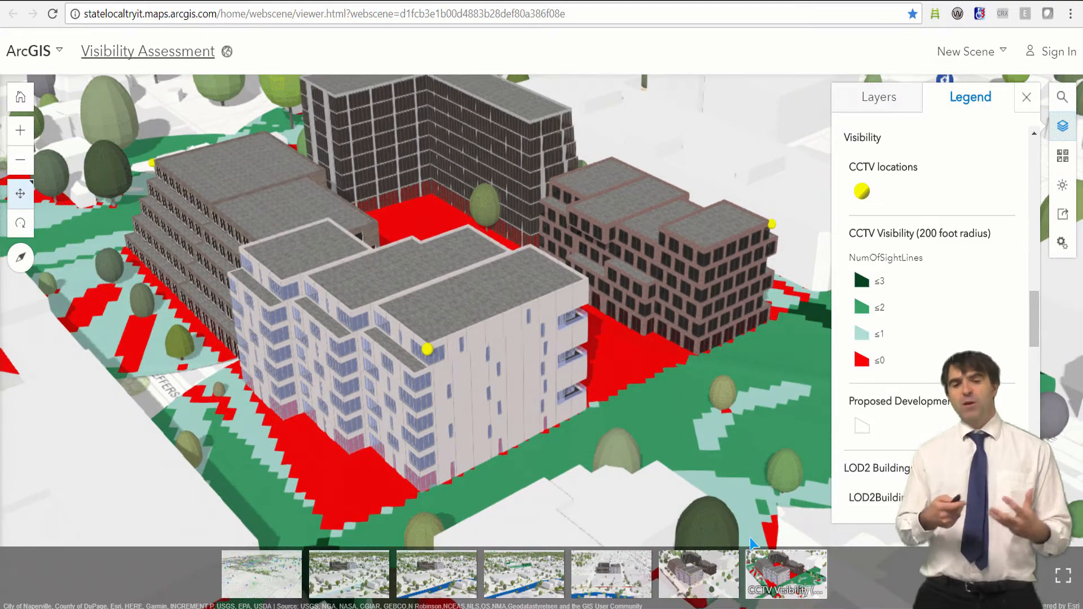
{"action": "scroll", "coordinate": [446, 354], "scroll_direction": "down", "scroll_amount": 5}
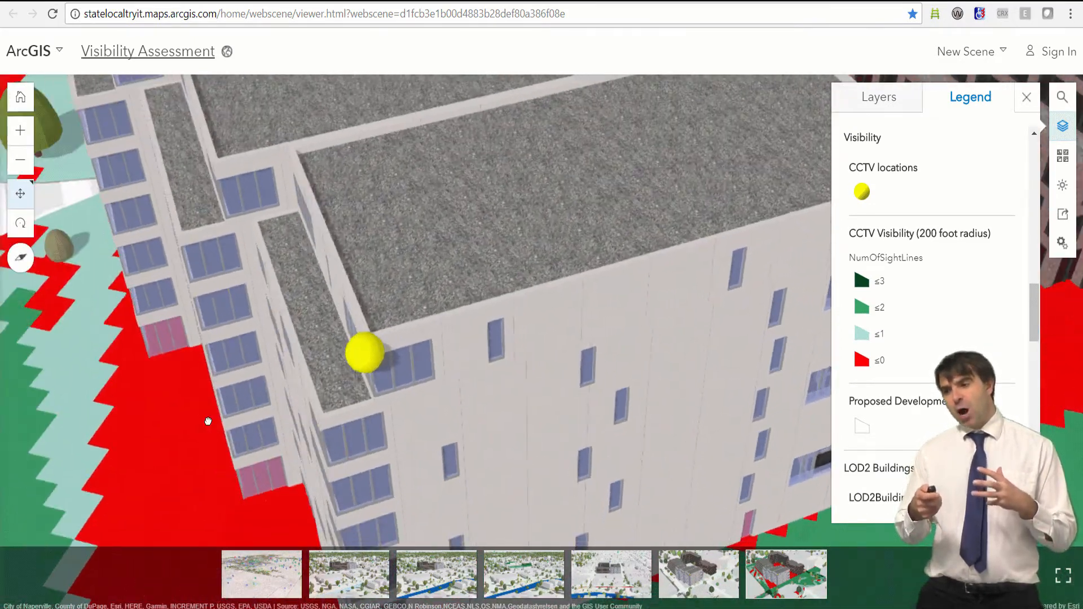
{"action": "right_click_drag", "start_coordinate": [208, 421], "coordinate": [40, 435]}
{"action": "right_click_drag", "start_coordinate": [457, 217], "coordinate": [170, 188]}
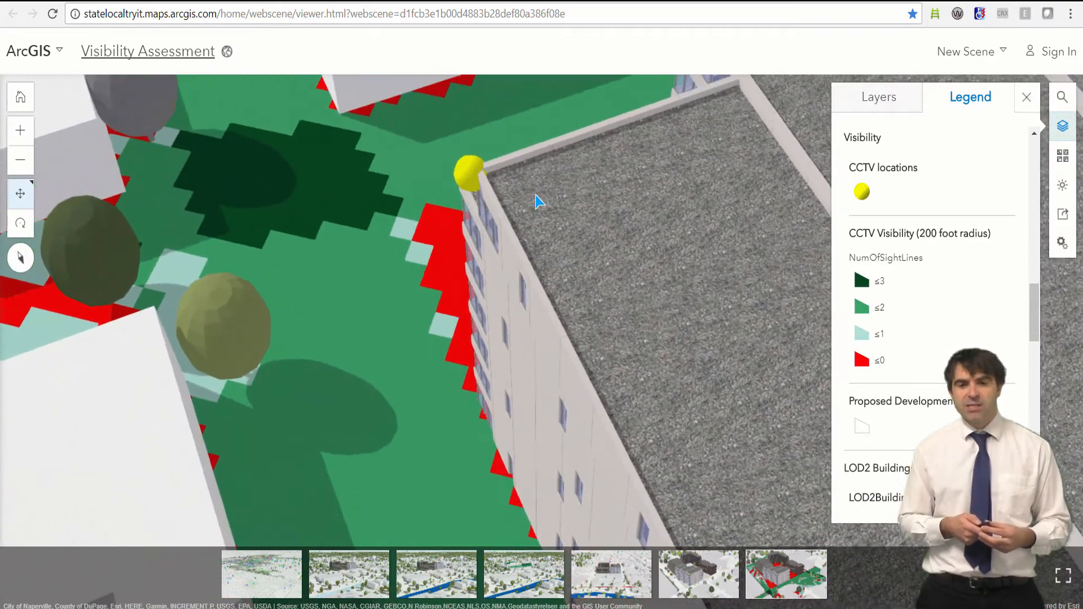
{"action": "right_click_drag", "start_coordinate": [536, 201], "coordinate": [718, 174]}
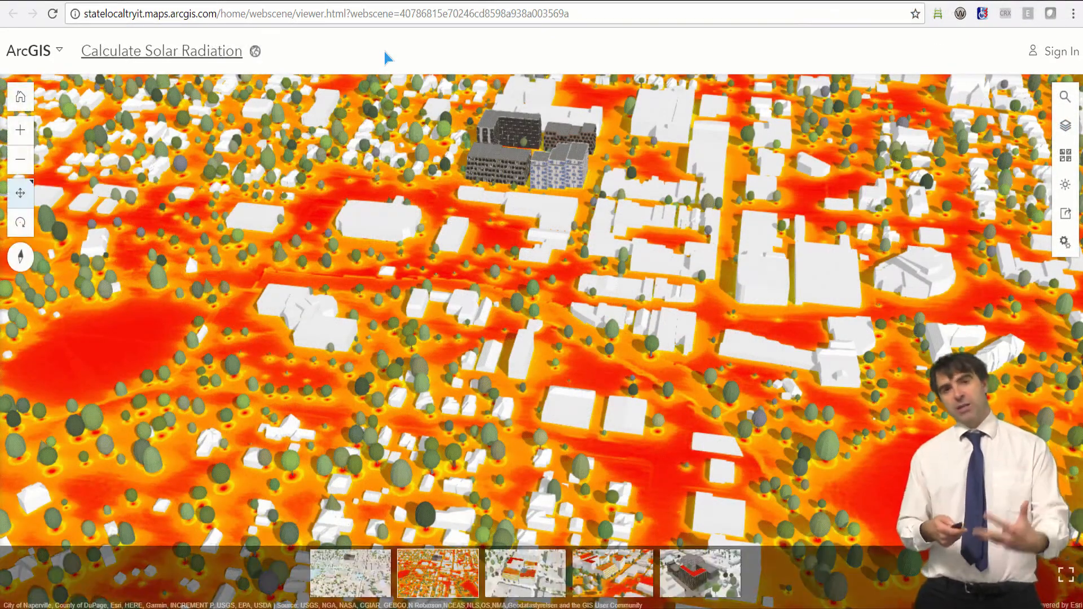
Cycle through Proposed Development, ground, rooftop and ground-level Solar Radiation slides, ending on Proposed Development
{"action": "left_click", "coordinate": [350, 581]}
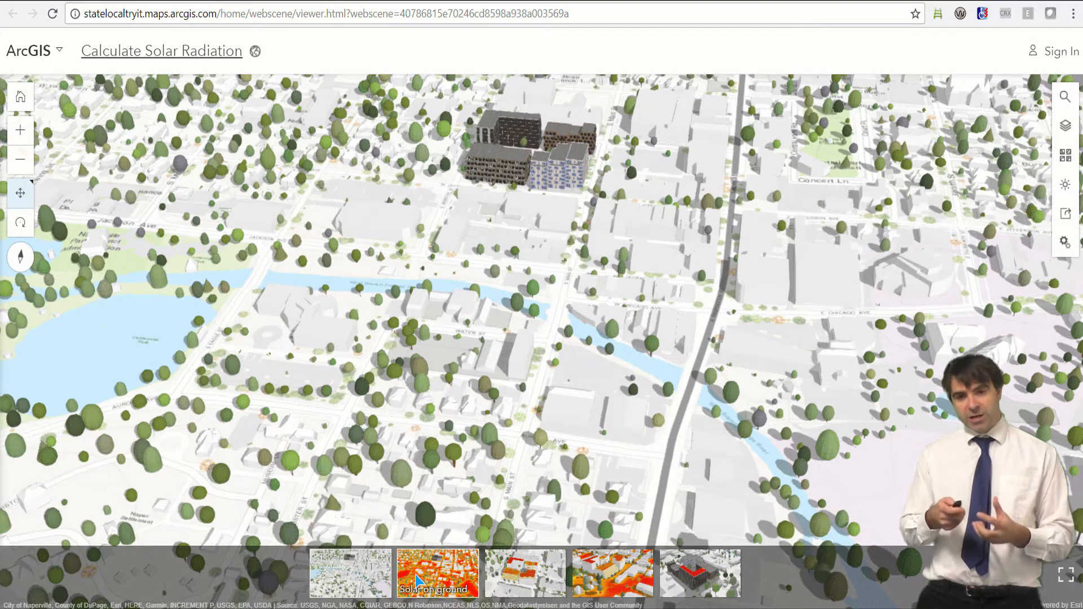
{"action": "left_click", "coordinate": [416, 580]}
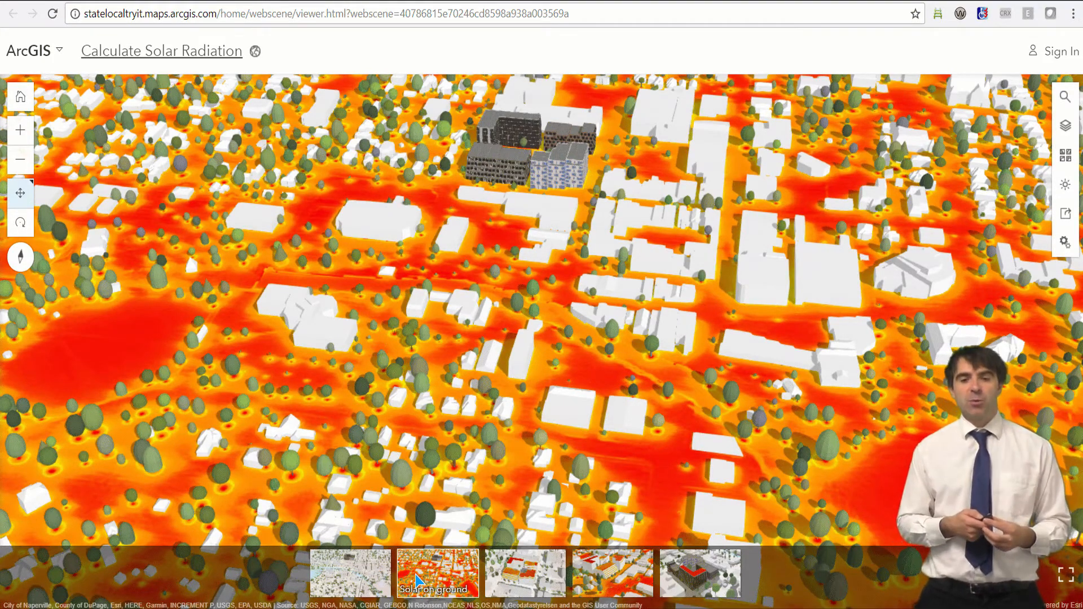
{"action": "left_click", "coordinate": [521, 581]}
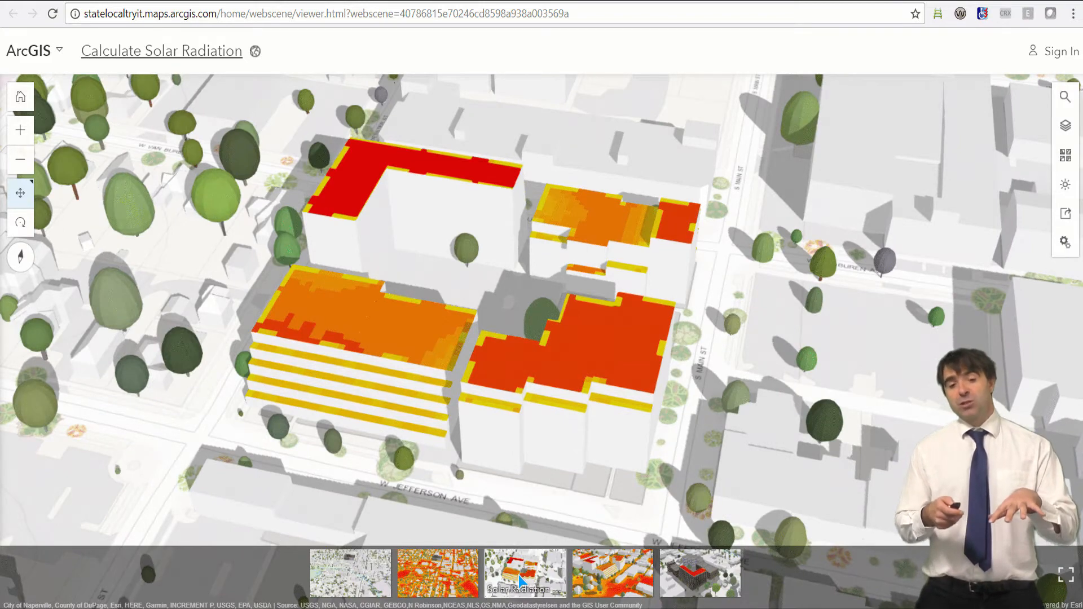
{"action": "left_click", "coordinate": [597, 574]}
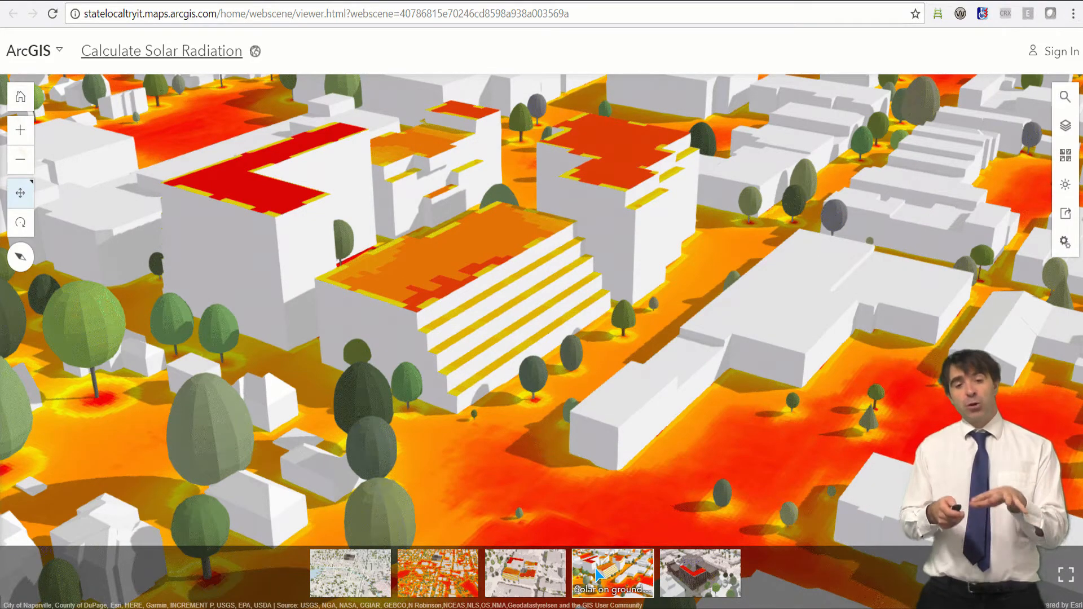
{"action": "left_click", "coordinate": [438, 574]}
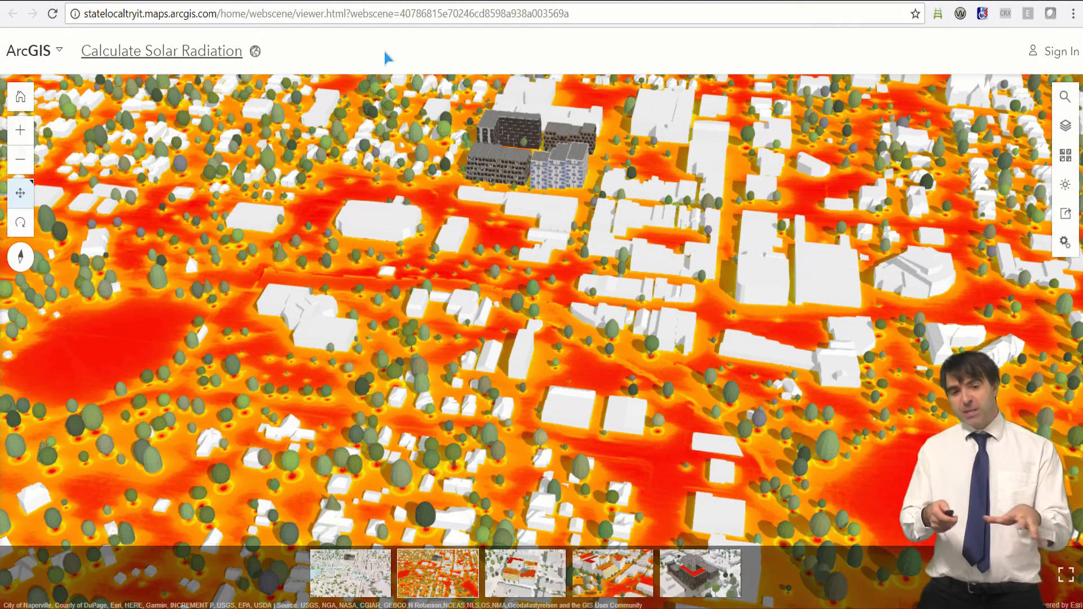
{"action": "left_click", "coordinate": [349, 581]}
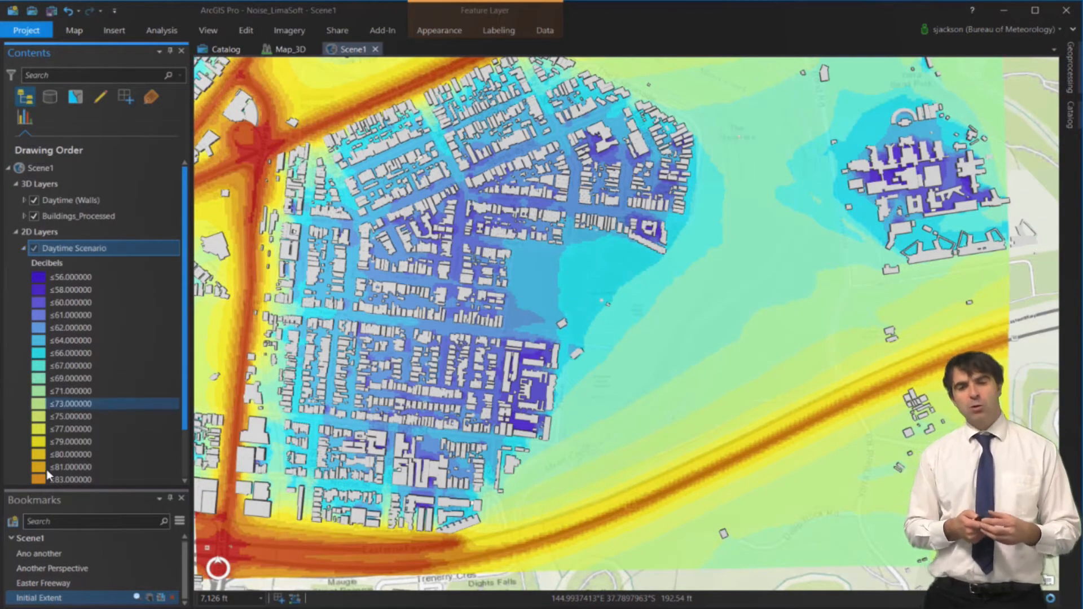
Fly through the Easter Freeway, Another Perspective and Ano another bookmarks
{"action": "left_click", "coordinate": [93, 583]}
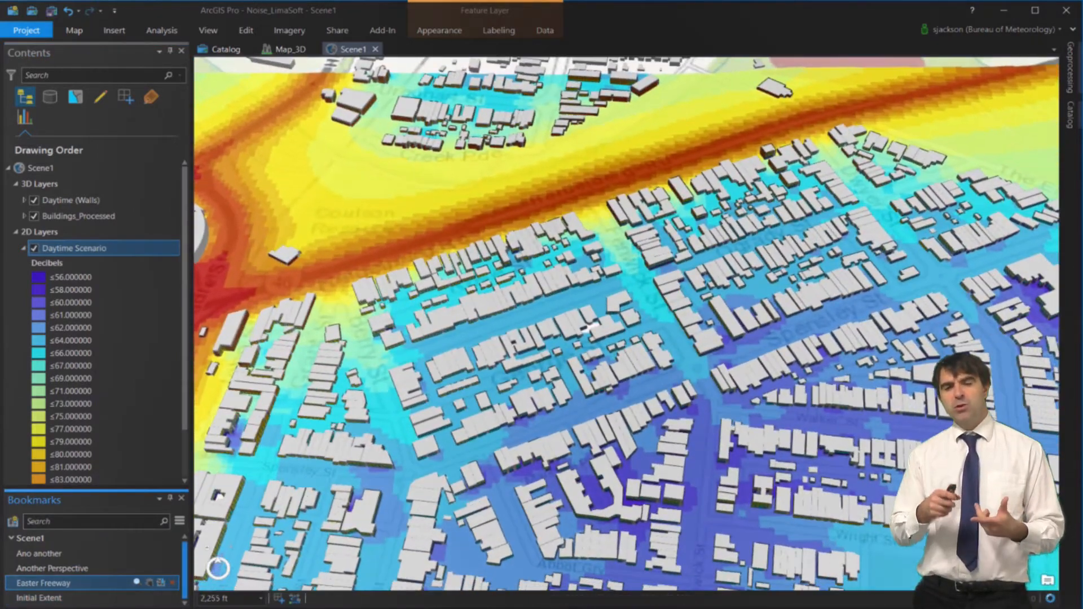
{"action": "left_click", "coordinate": [109, 569]}
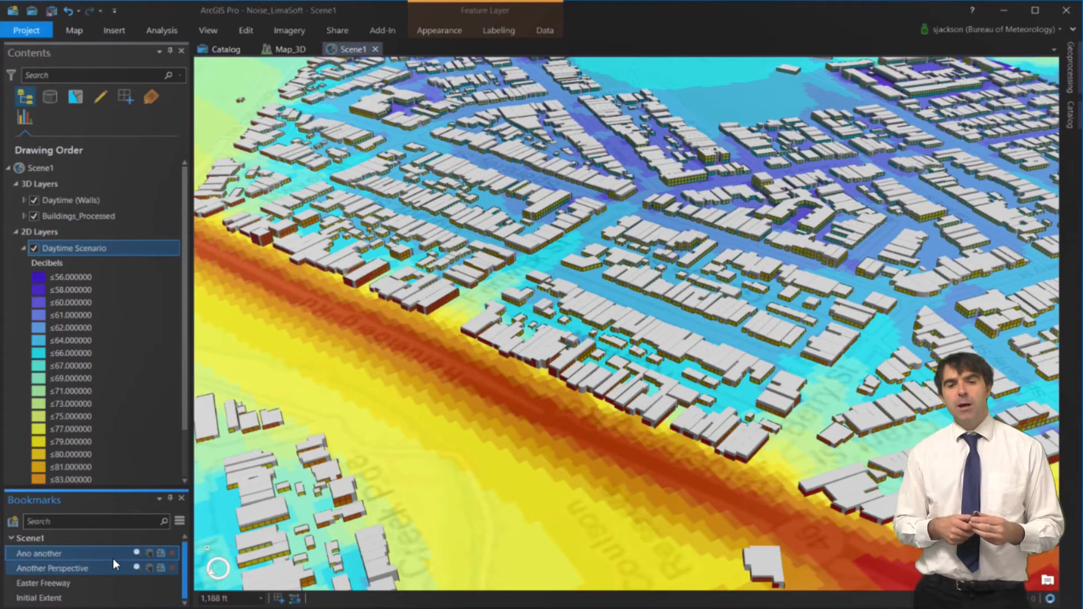
{"action": "left_click", "coordinate": [113, 557]}
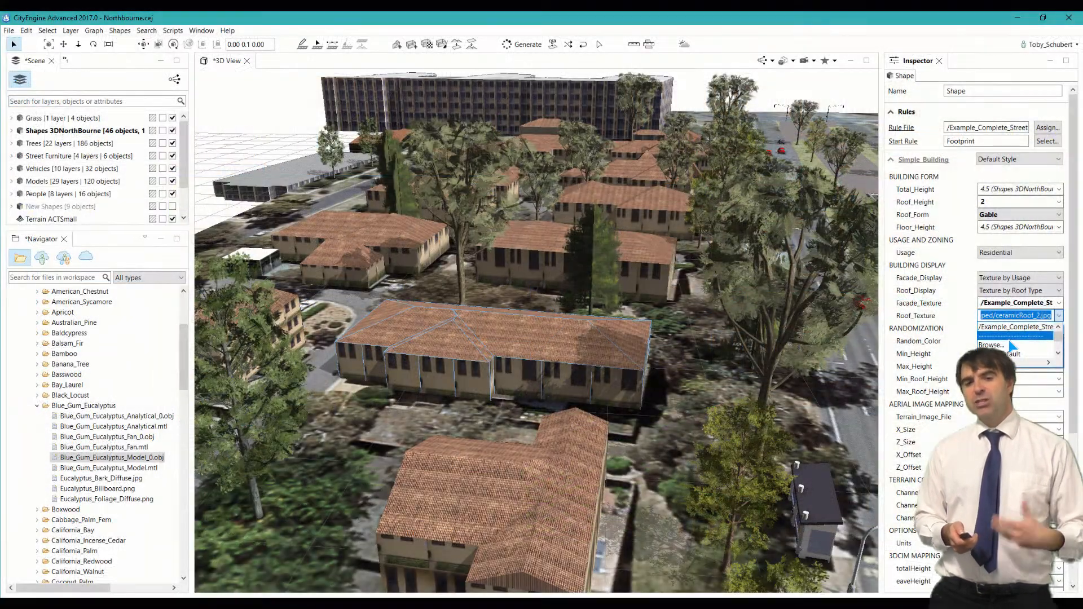
Set the gabled building's Roof_Texture to metallicRoof_1.jpg
{"action": "left_click", "coordinate": [1009, 345]}
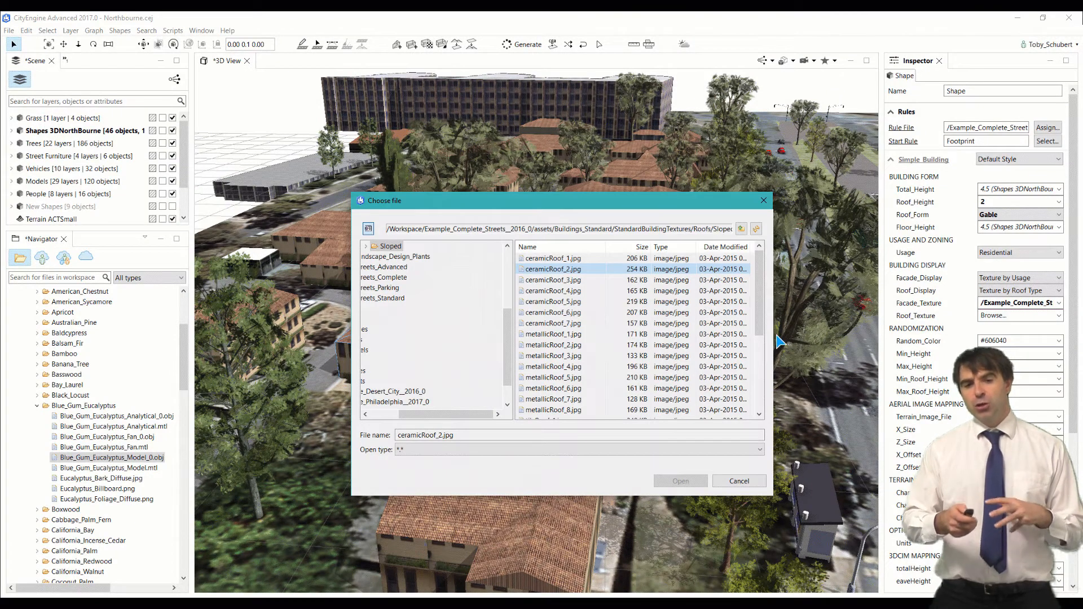
{"action": "left_click", "coordinate": [556, 334]}
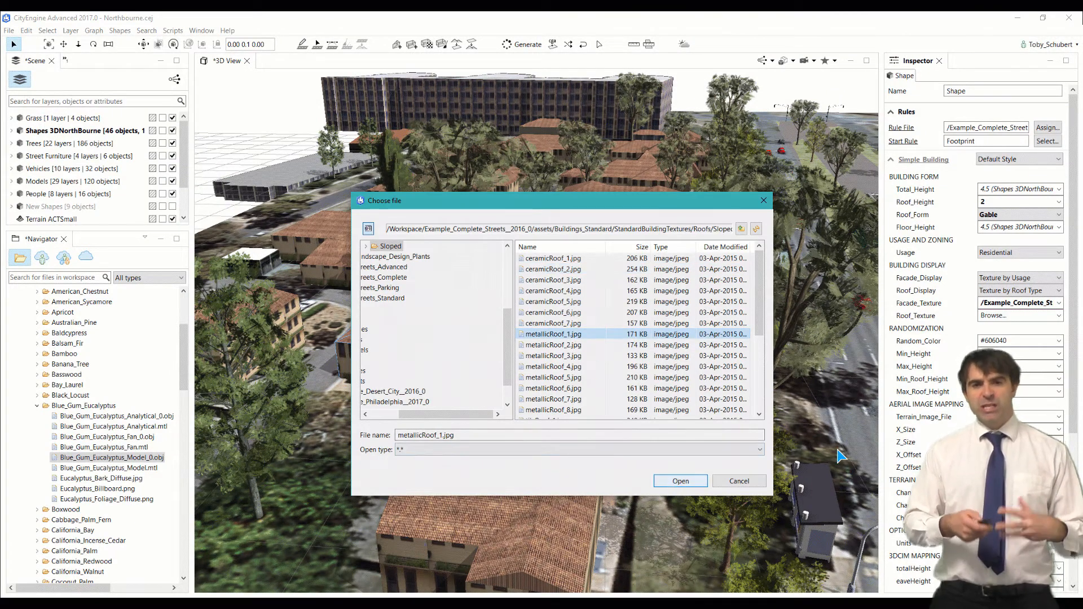
{"action": "key", "text": "Return"}
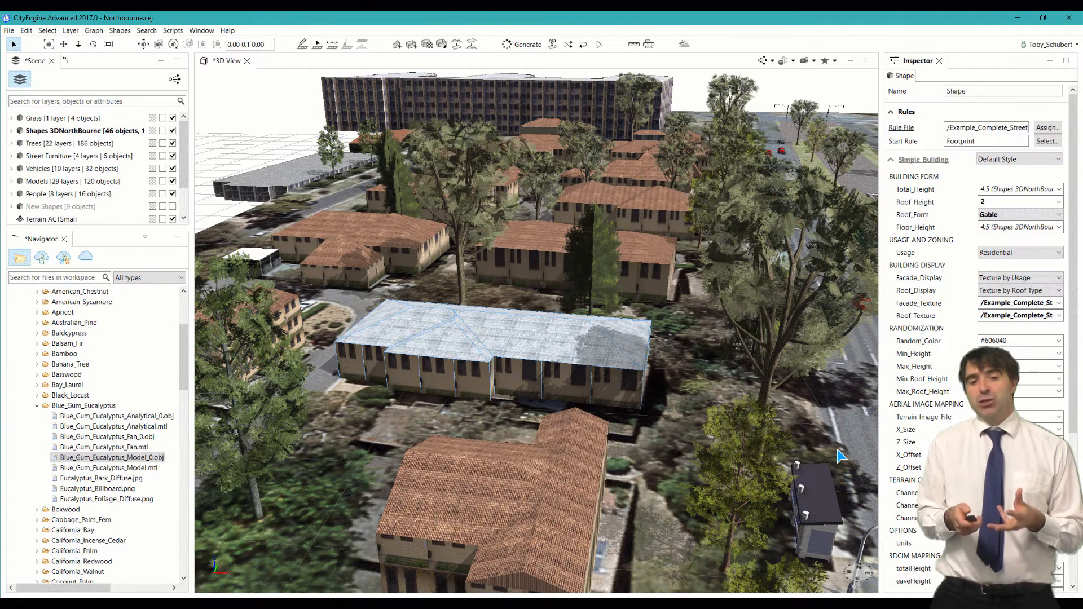
Revert the roof to ceramicRoof_2.jpg and pan to show the street and tram
{"action": "left_click", "coordinate": [1052, 318]}
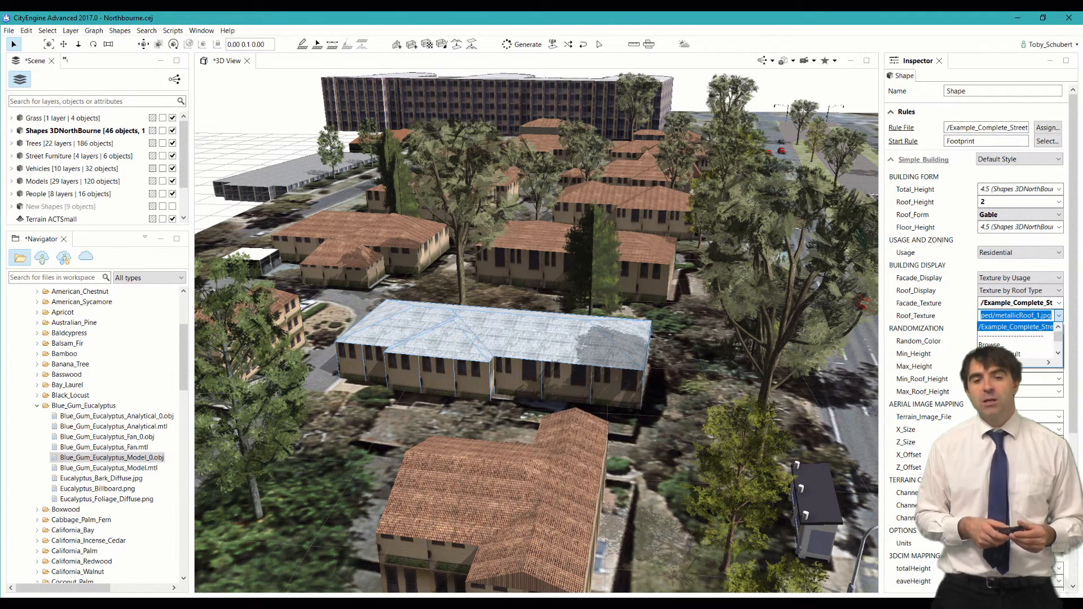
{"action": "key", "text": "Escape"}
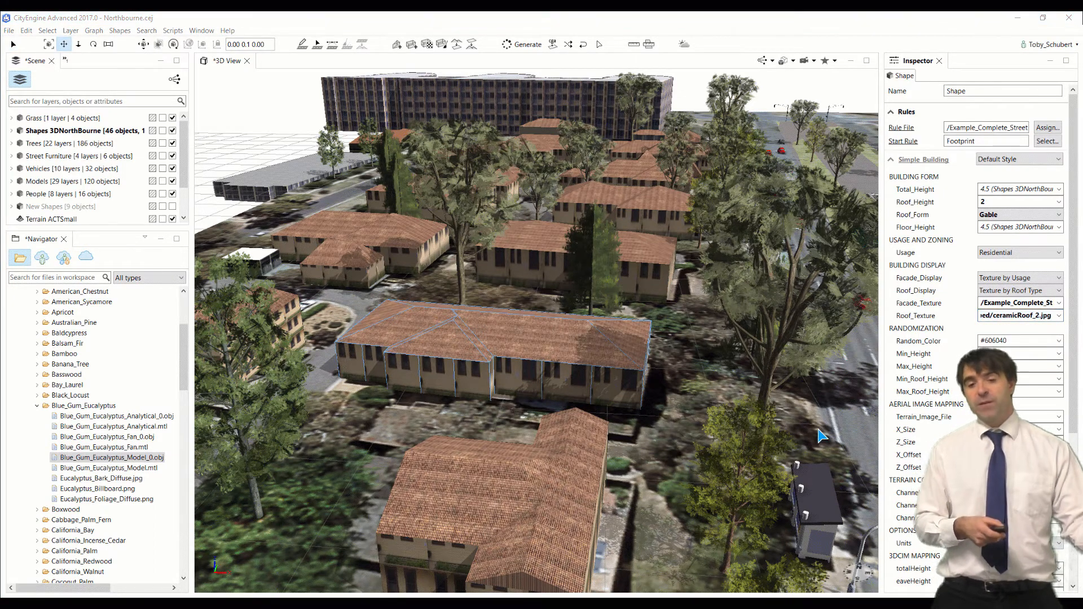
{"action": "left_click", "coordinate": [819, 430]}
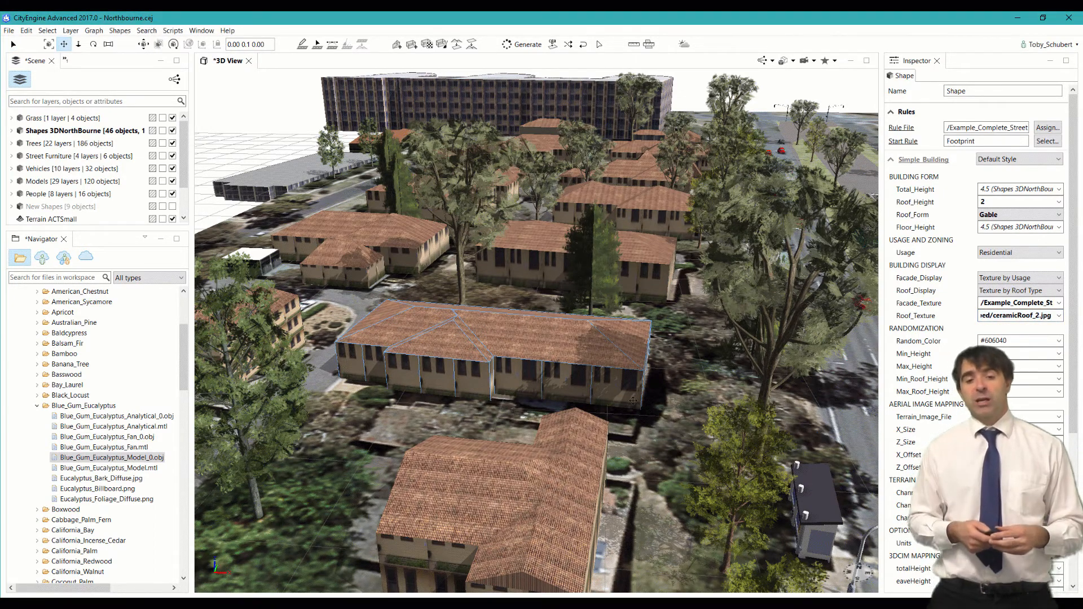
{"action": "middle_click_drag", "start_coordinate": [634, 401], "coordinate": [394, 479]}
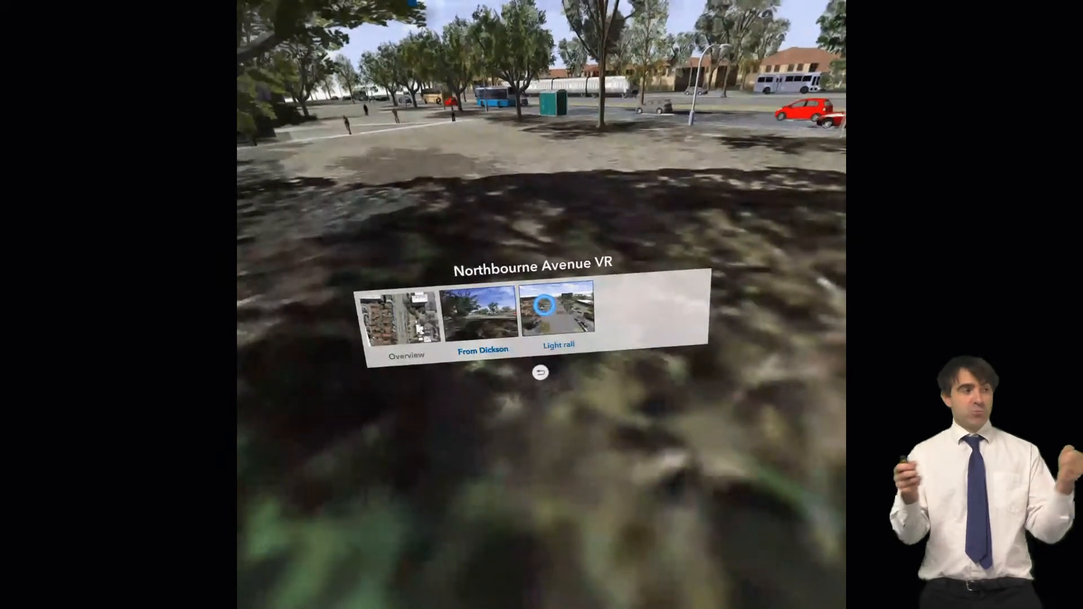
Switch the Northbourne Avenue VR scene to the Light rail viewpoint
{"action": "left_click", "coordinate": [543, 305]}
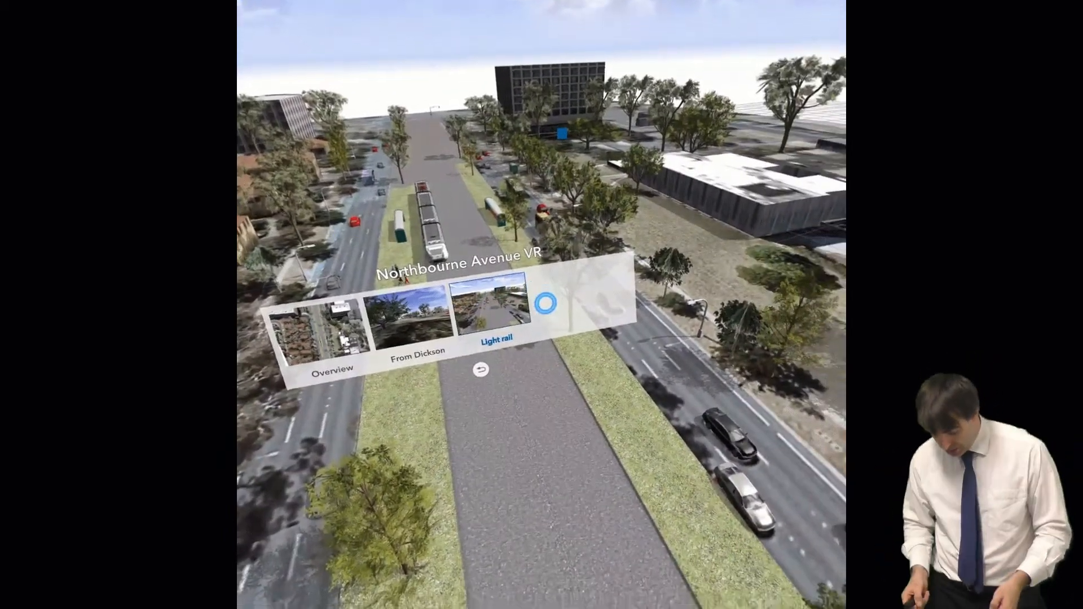